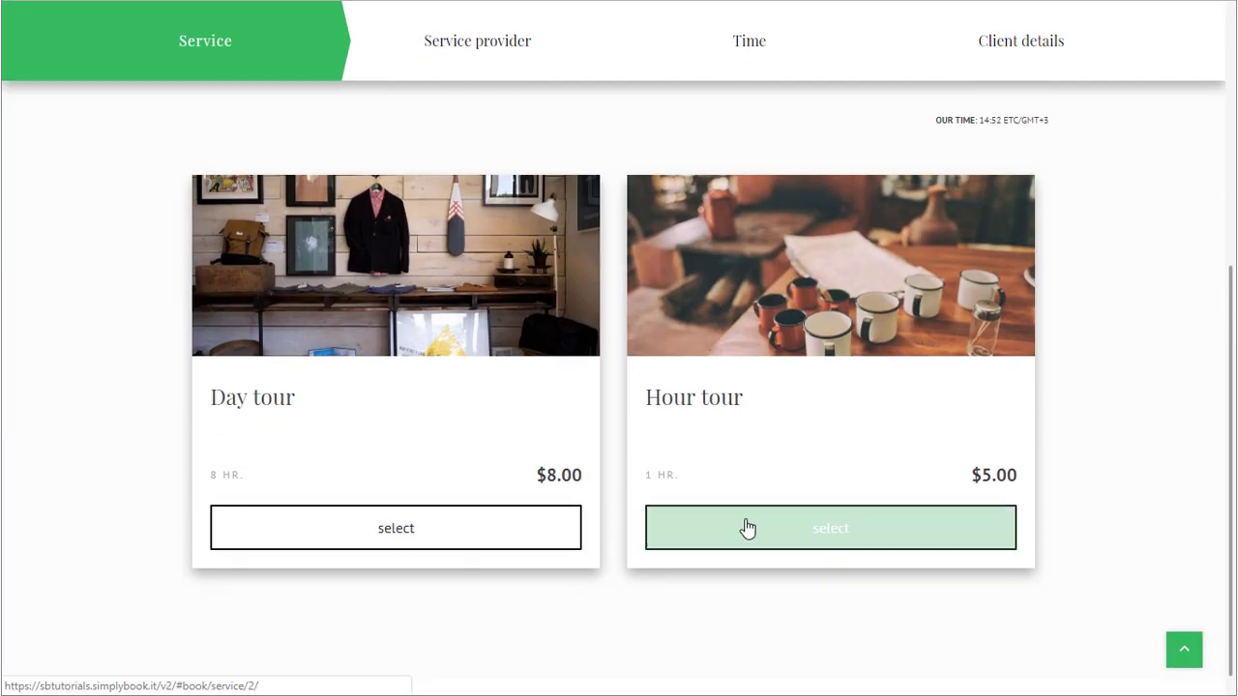
Start booking the Hour tour on the booking website, choosing the Downtown service provider
click(747, 527)
click(742, 592)
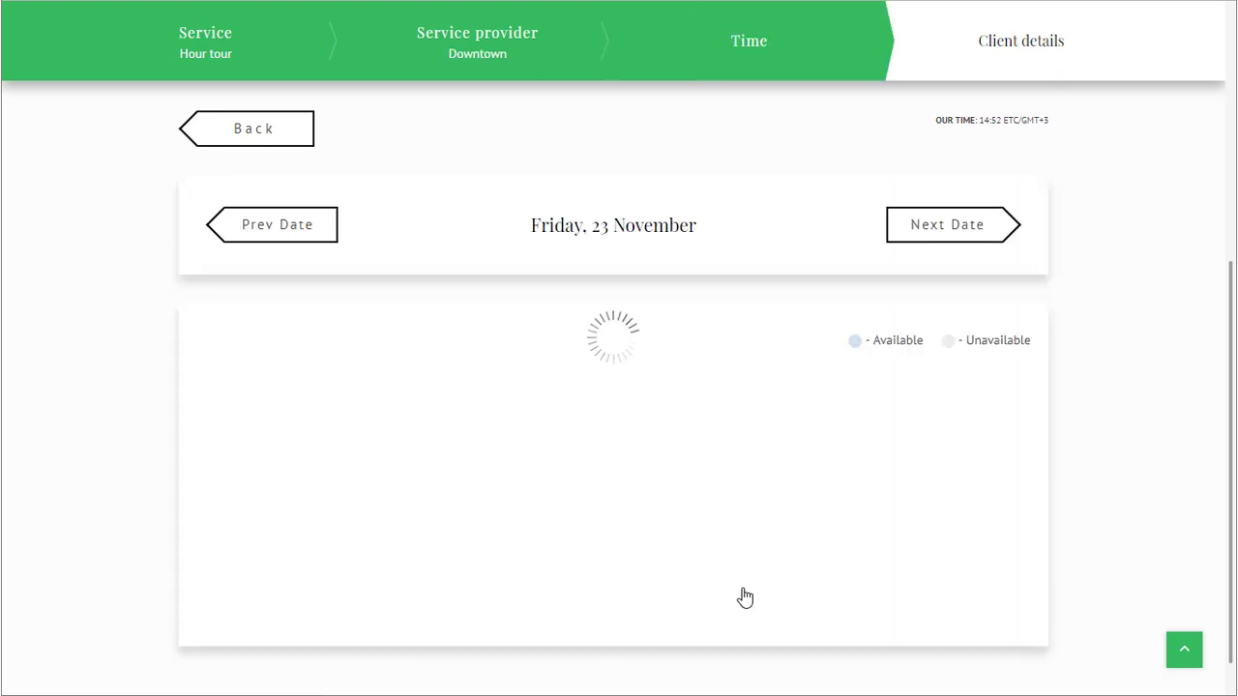
scroll(741, 589, down, 3)
click(732, 532)
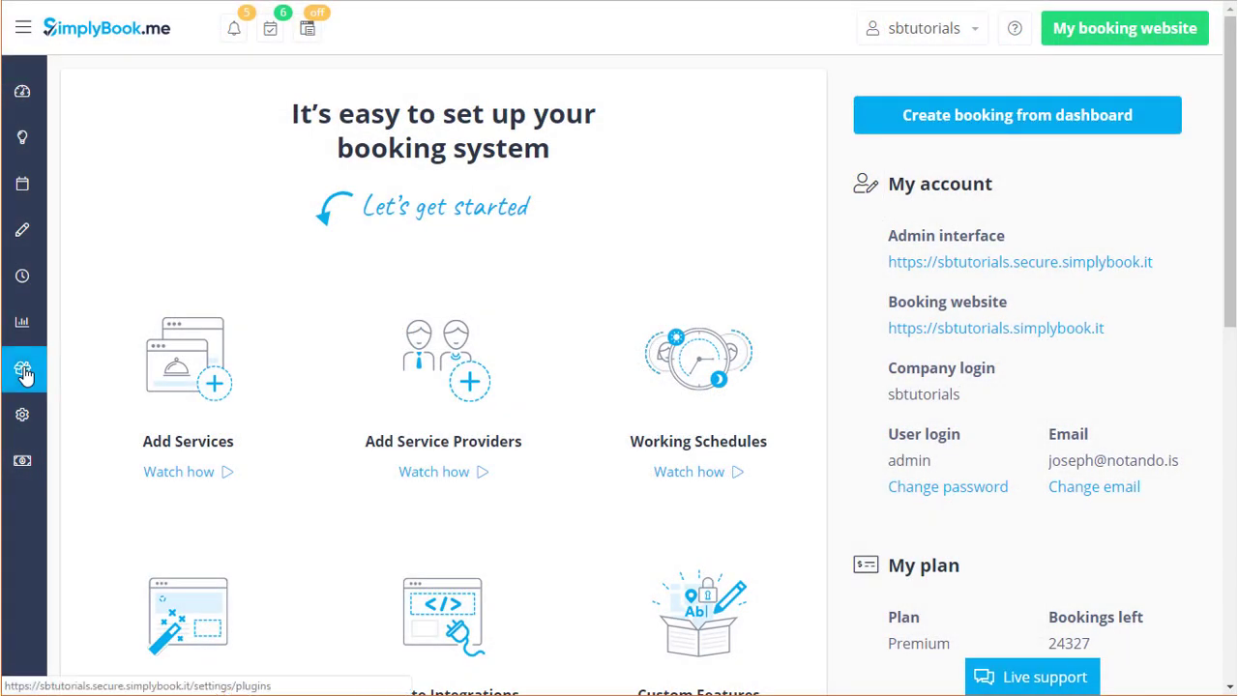
Switch to the SimplyBook.me admin interface, search the custom features for "membership" and enable Membership
mouse_move(24, 374)
click(61, 409)
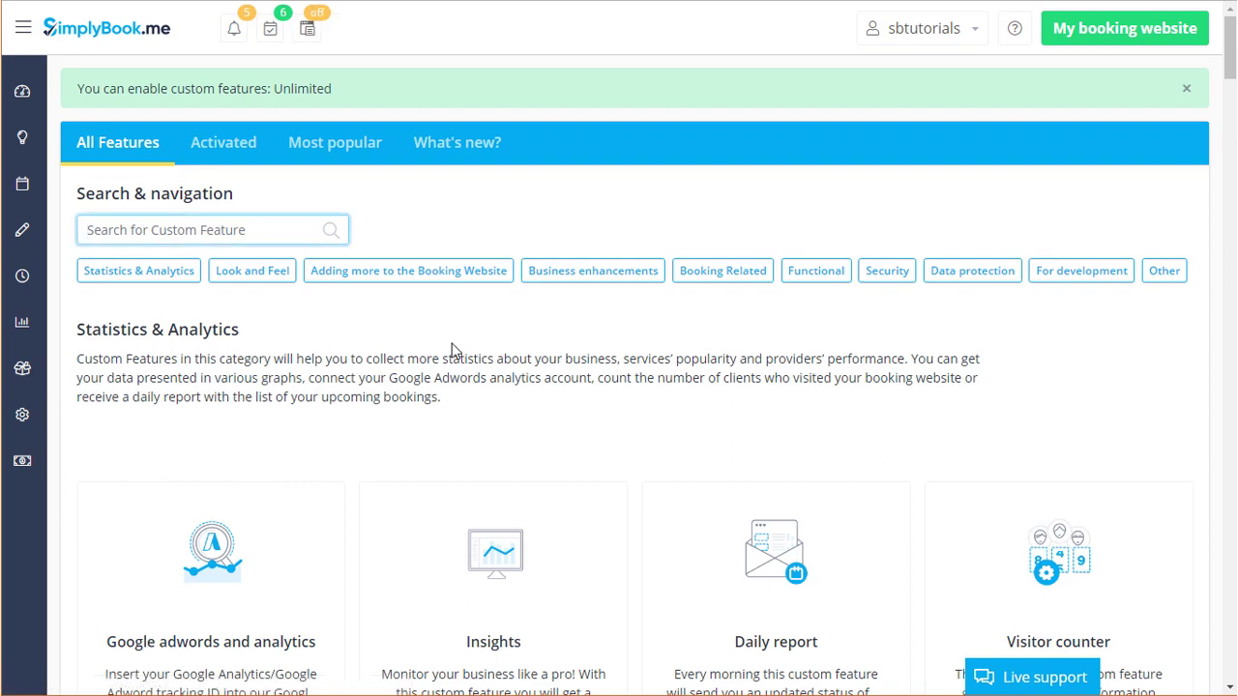
click(287, 232)
text(memb)
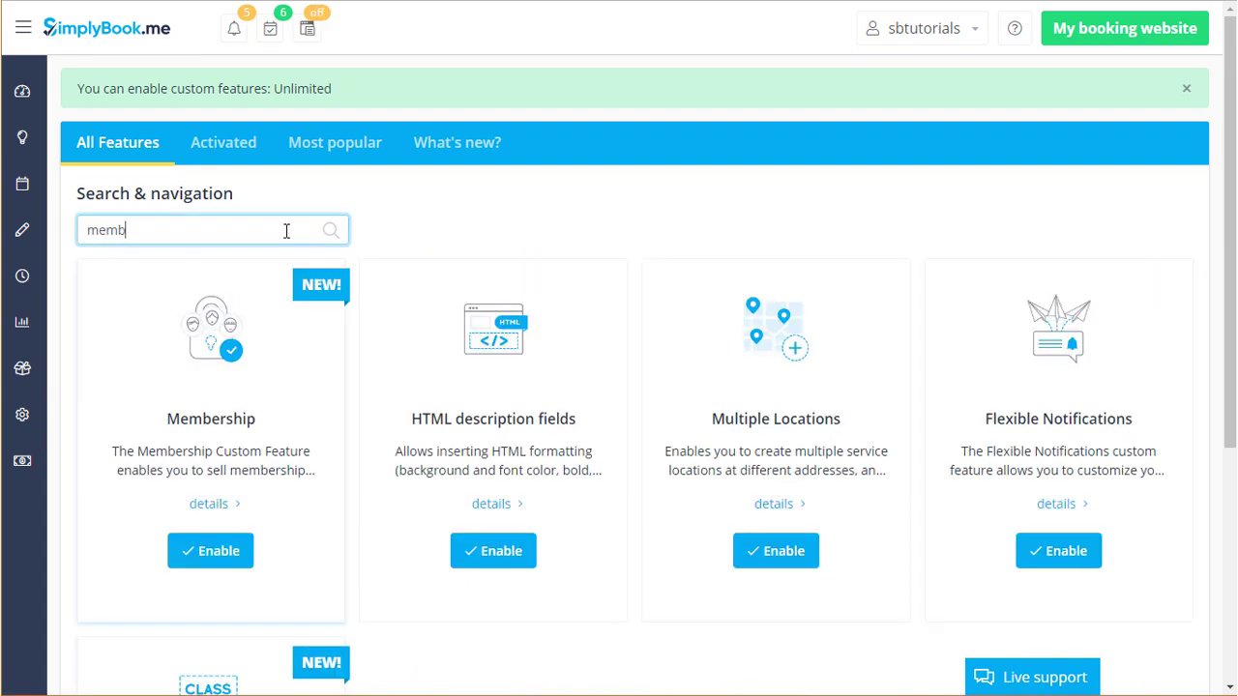
text(ership)
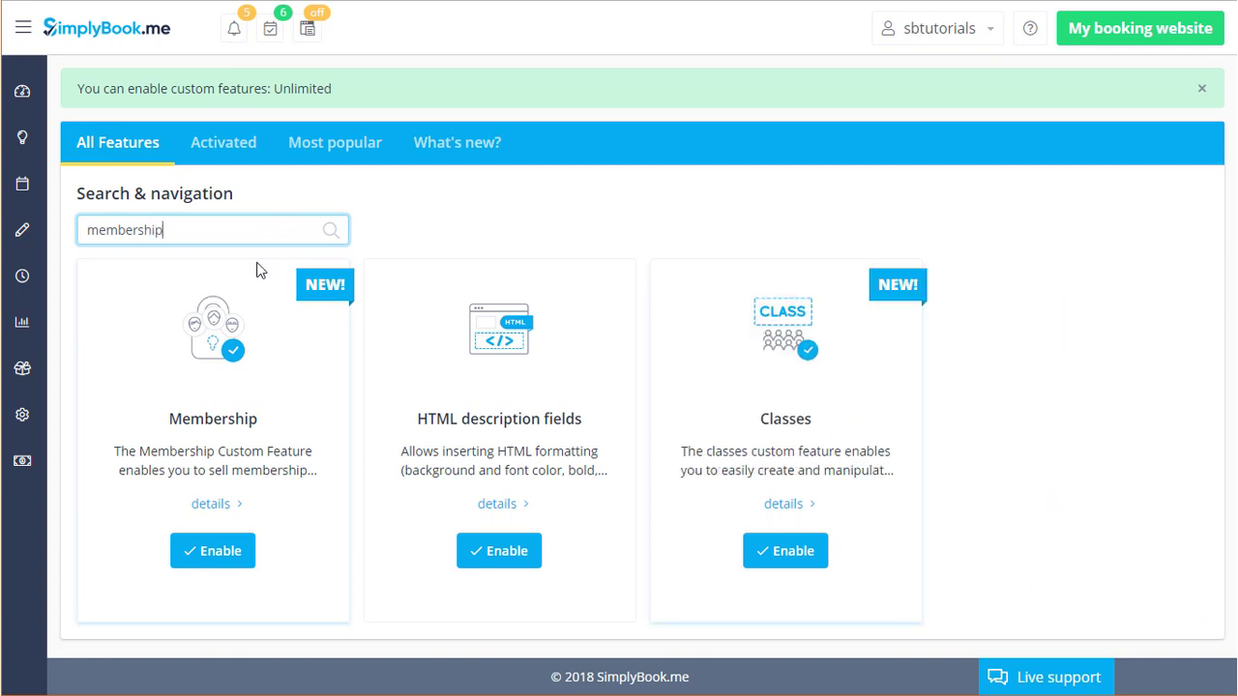
click(222, 554)
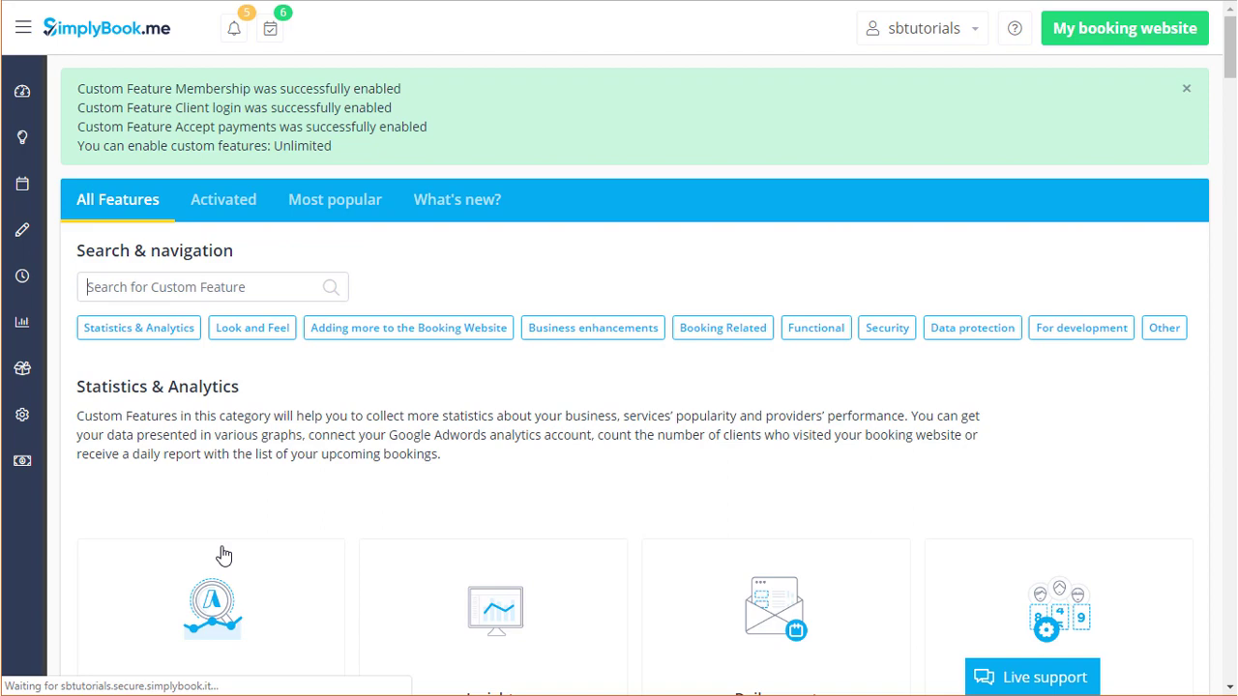
Examine the Accept payments, Client login and Membership entries among the custom features
scroll(294, 509, down, 5)
scroll(294, 509, down, 4)
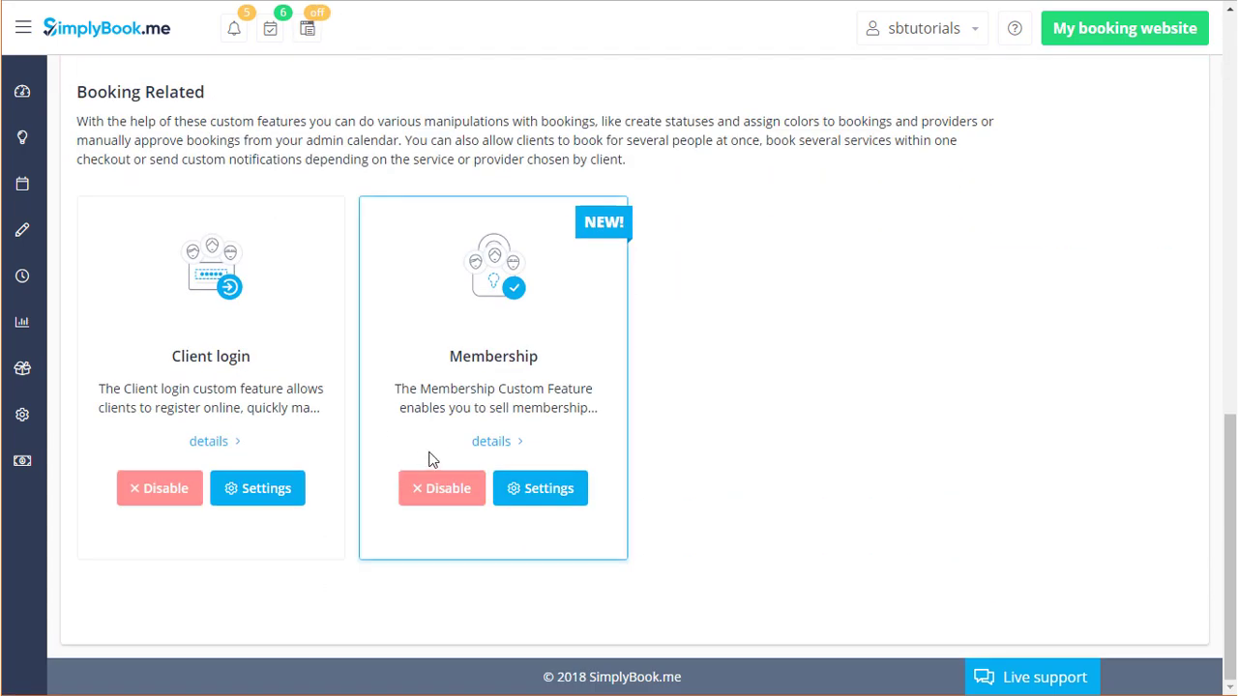
scroll(980, 414, up, 1)
scroll(984, 414, up, 2)
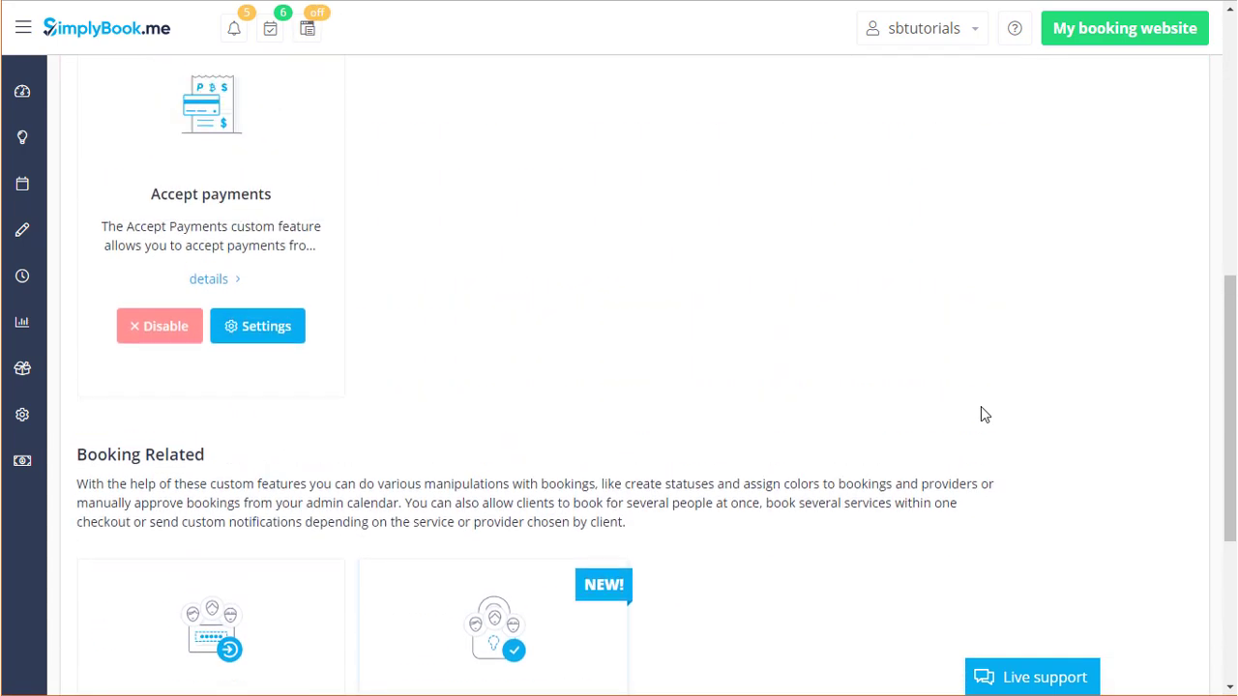
scroll(983, 414, down, 2)
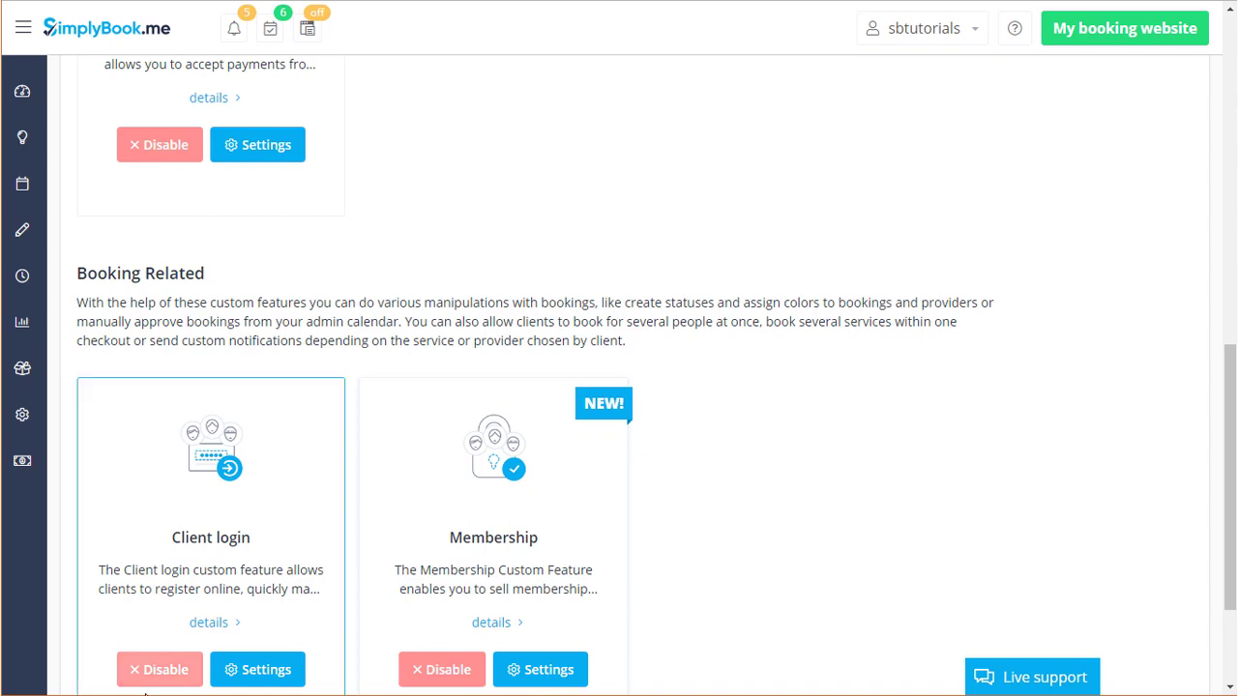
click(157, 671)
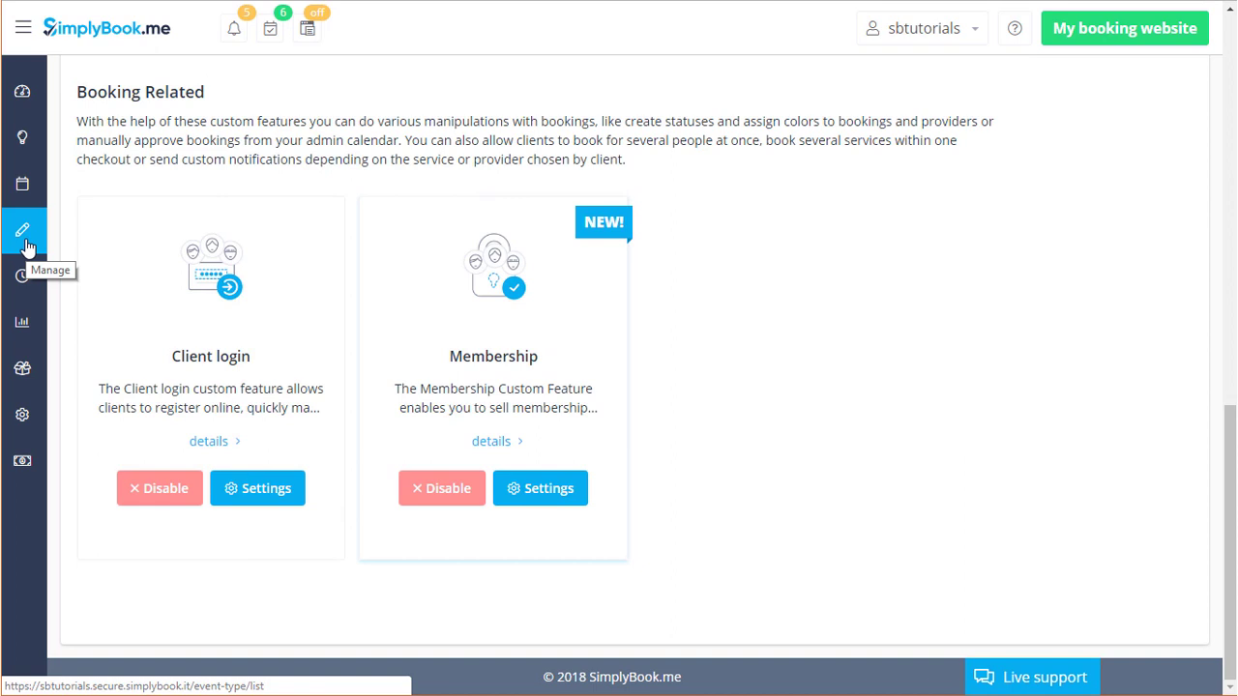
Open the list of memberships for management
click(27, 243)
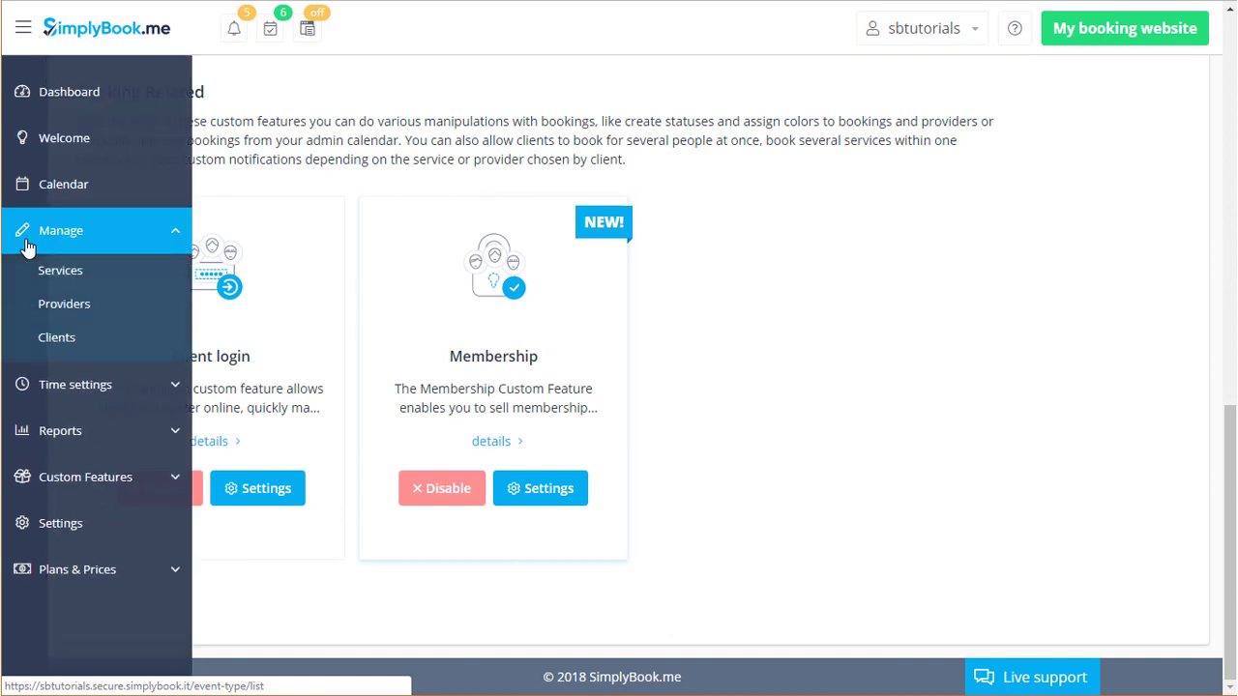
click(70, 405)
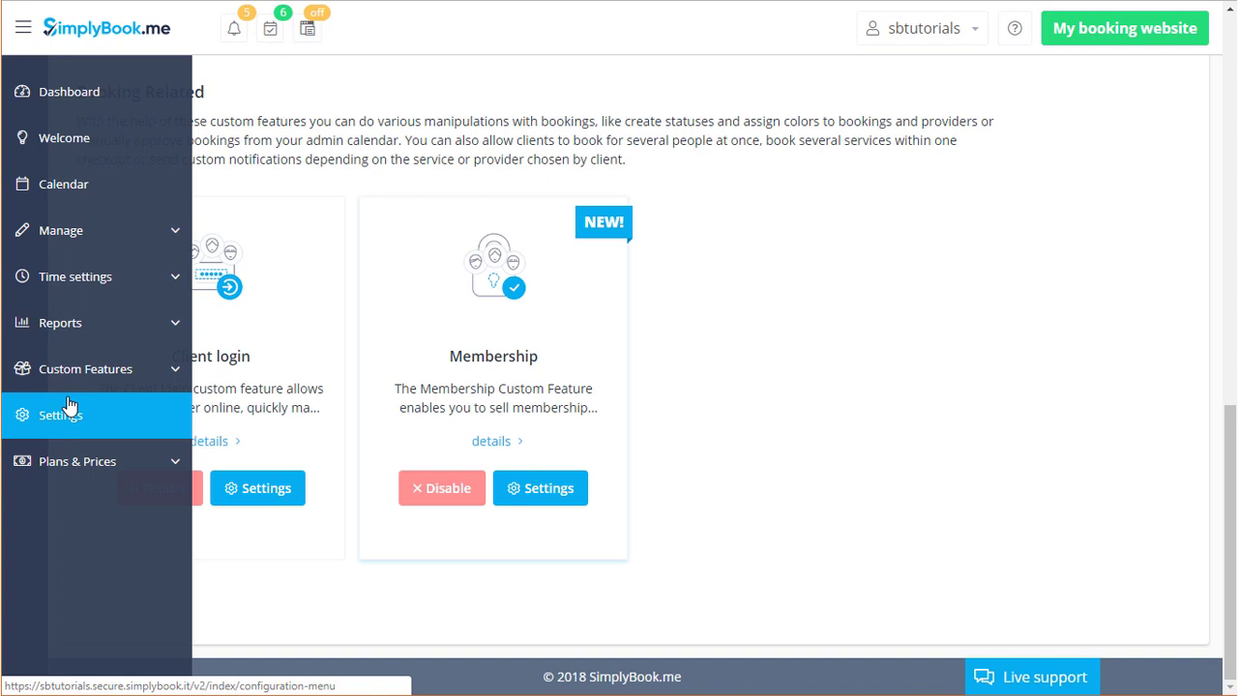
click(69, 405)
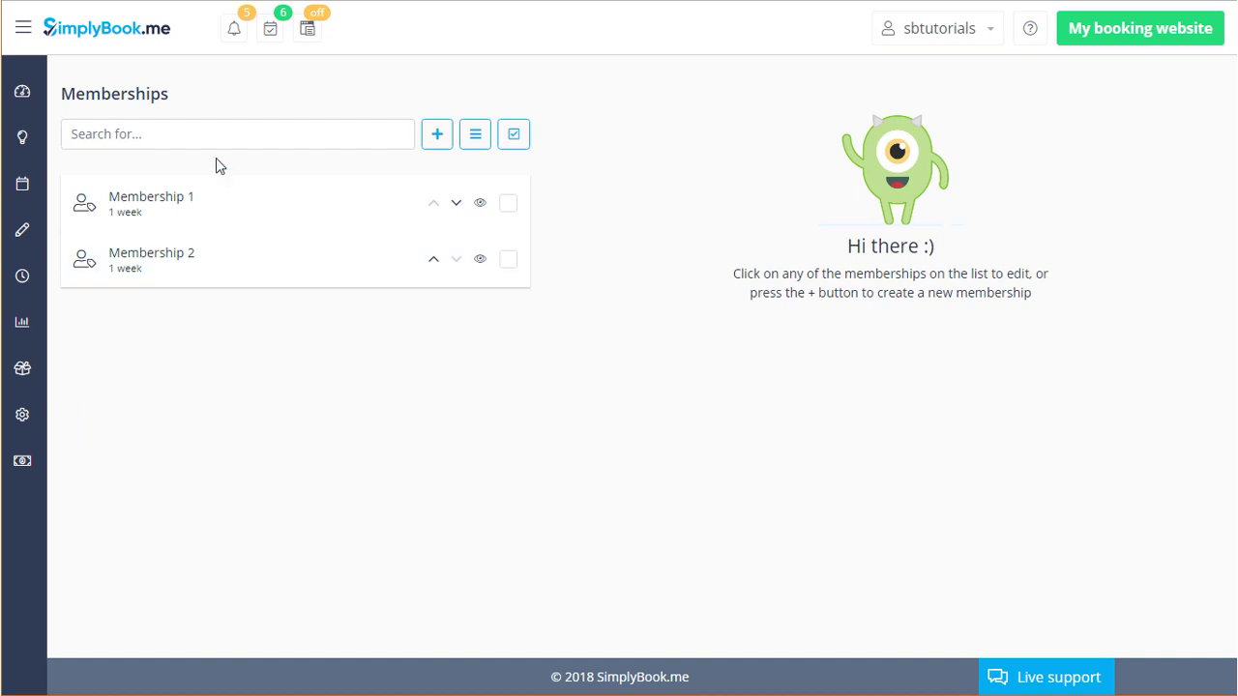
Move Membership 1 below Membership 2 in the memberships list, and restore the original order
click(471, 135)
click(457, 204)
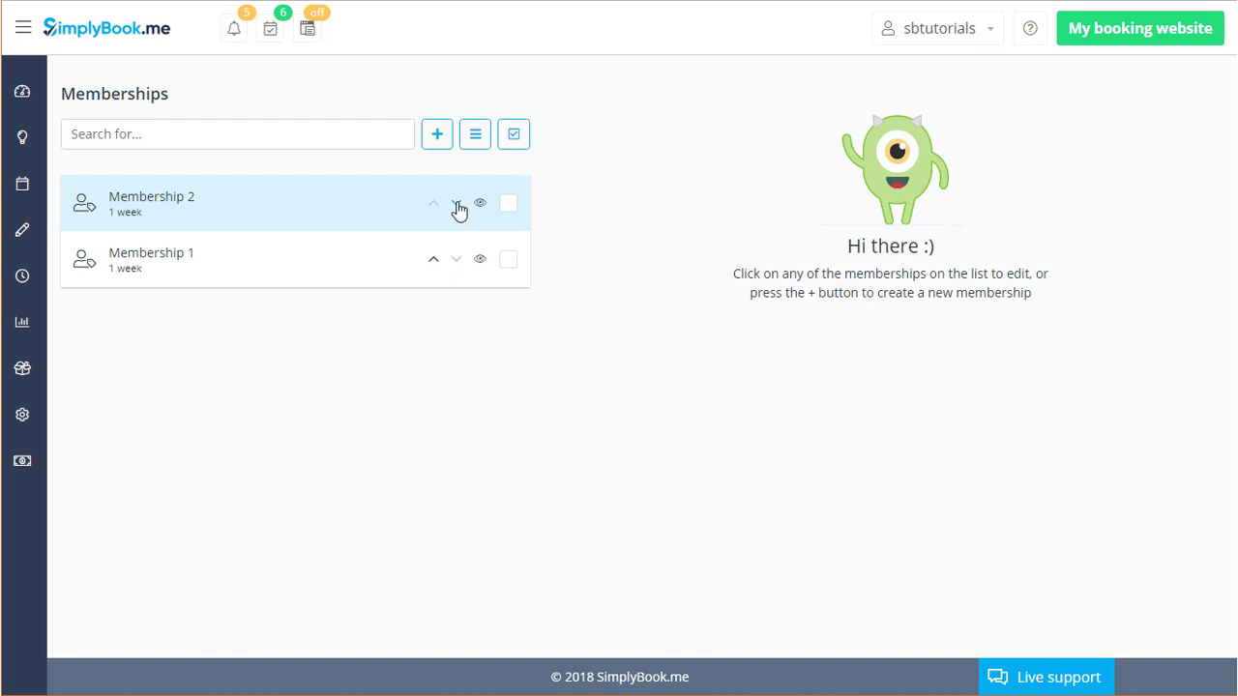
click(457, 204)
Create a new membership named "Membership 3" with a duration of 1 month
click(437, 135)
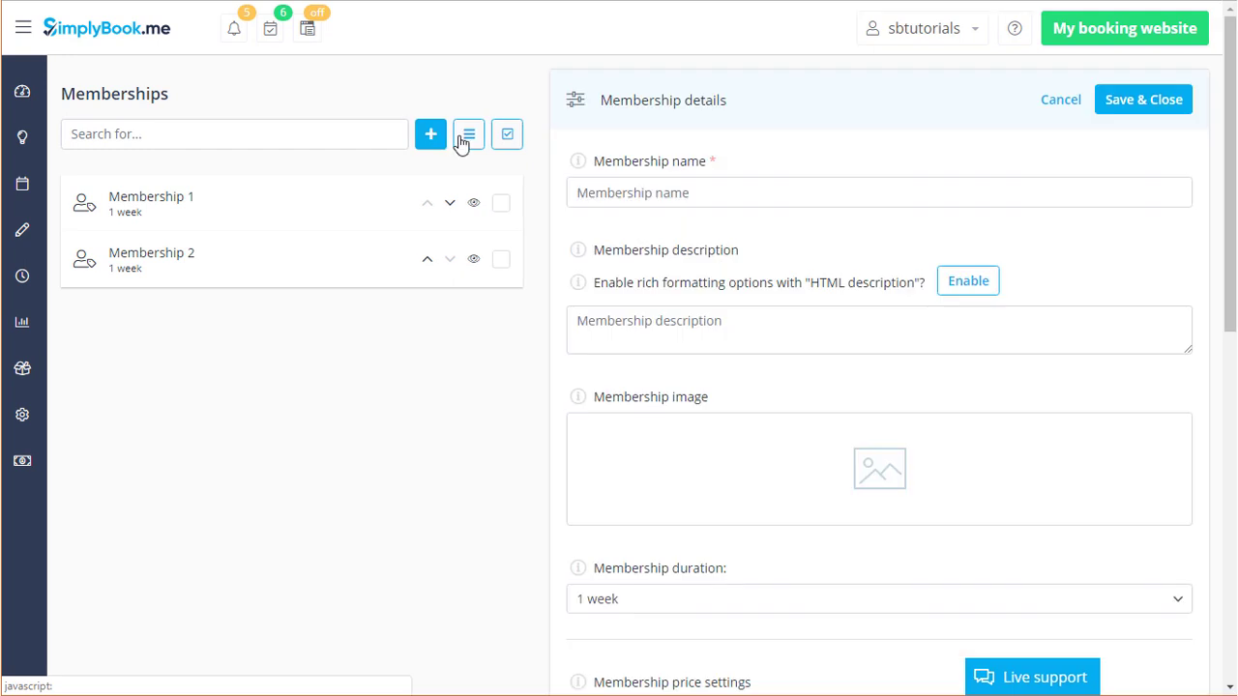
click(818, 197)
text(Membership 3)
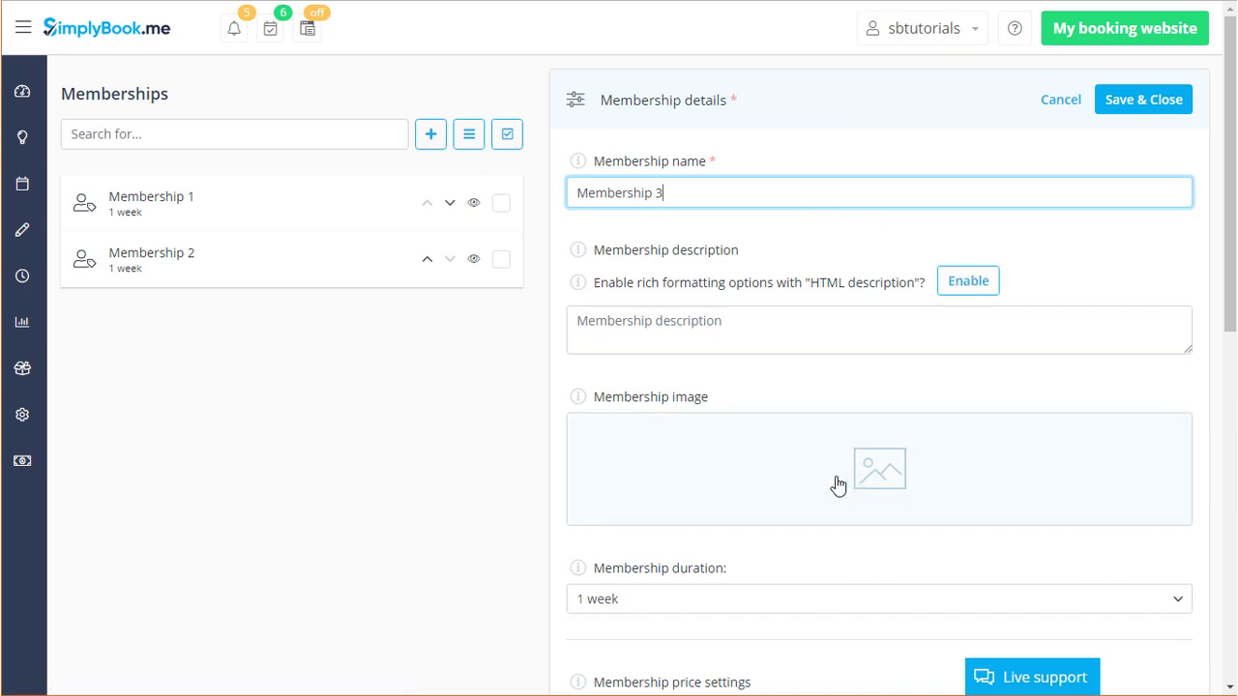
scroll(740, 569, down, 2)
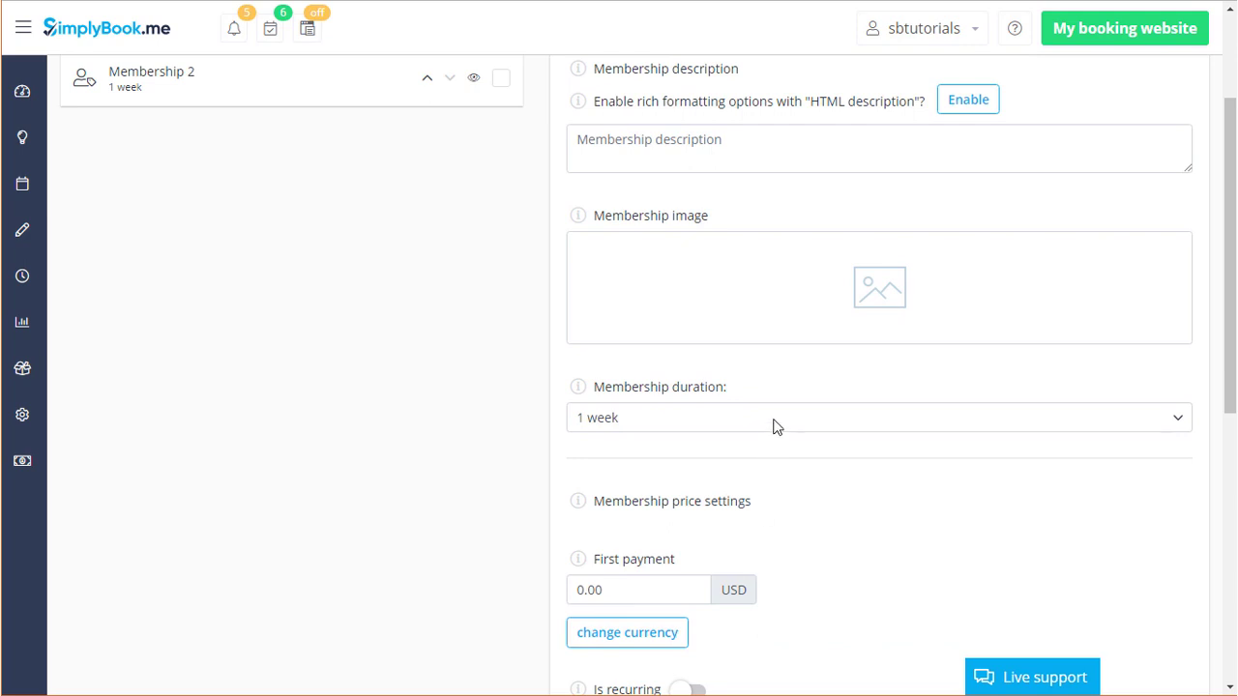
click(773, 424)
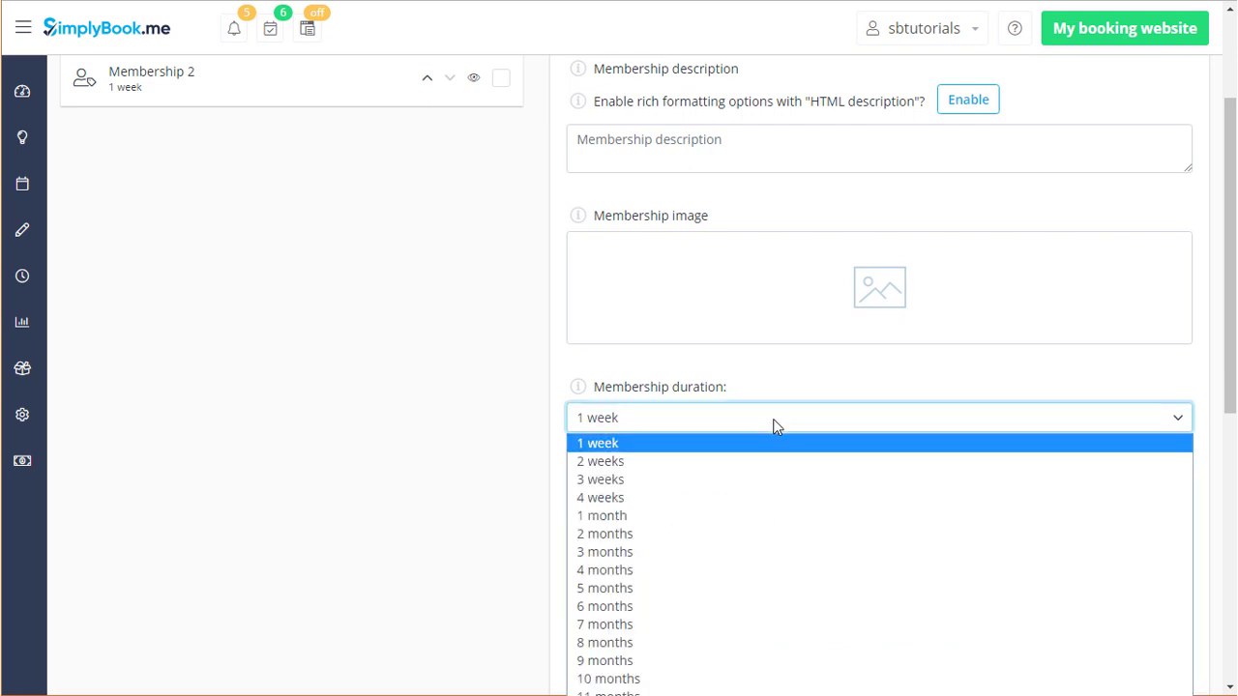
click(750, 519)
Set the first payment of the new membership to 5 USD
scroll(798, 493, down, 3)
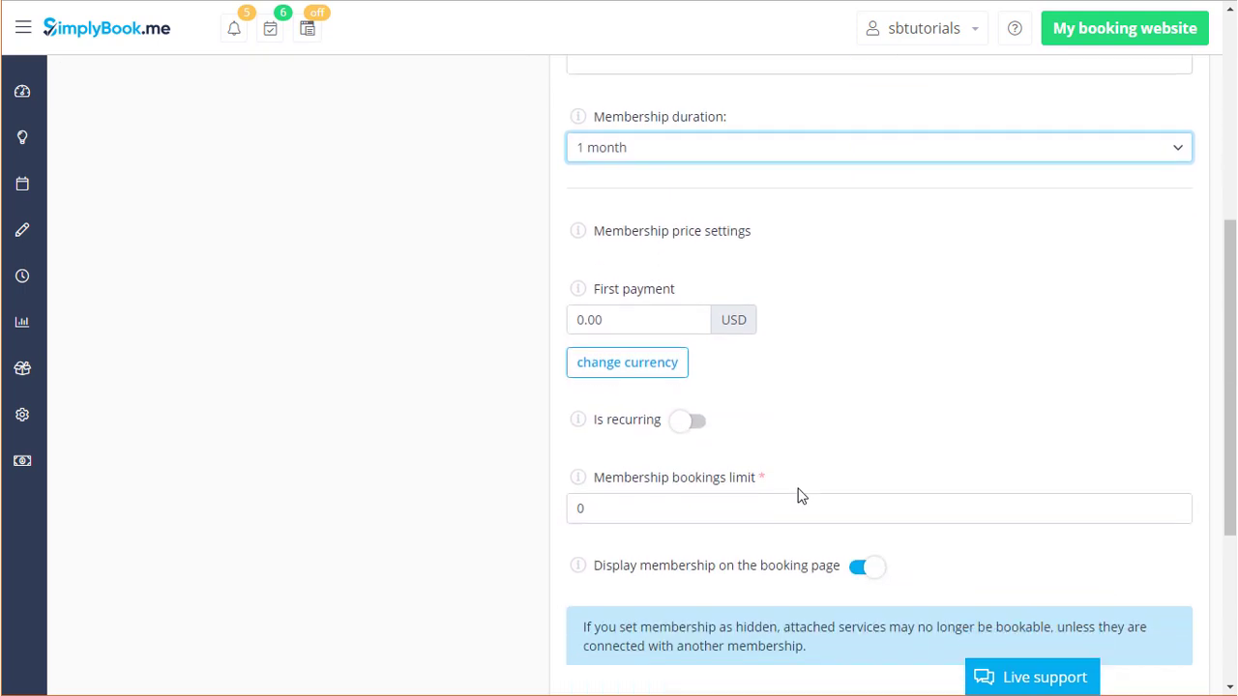
scroll(800, 495, down, 1)
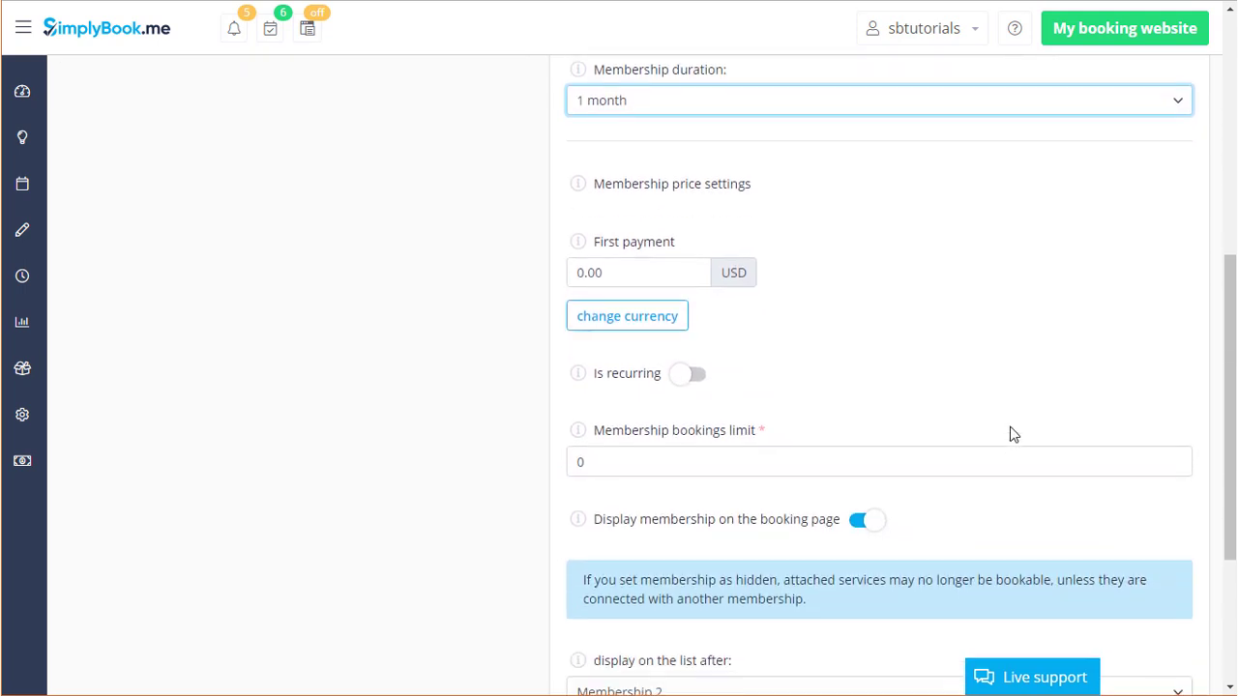
click(647, 277)
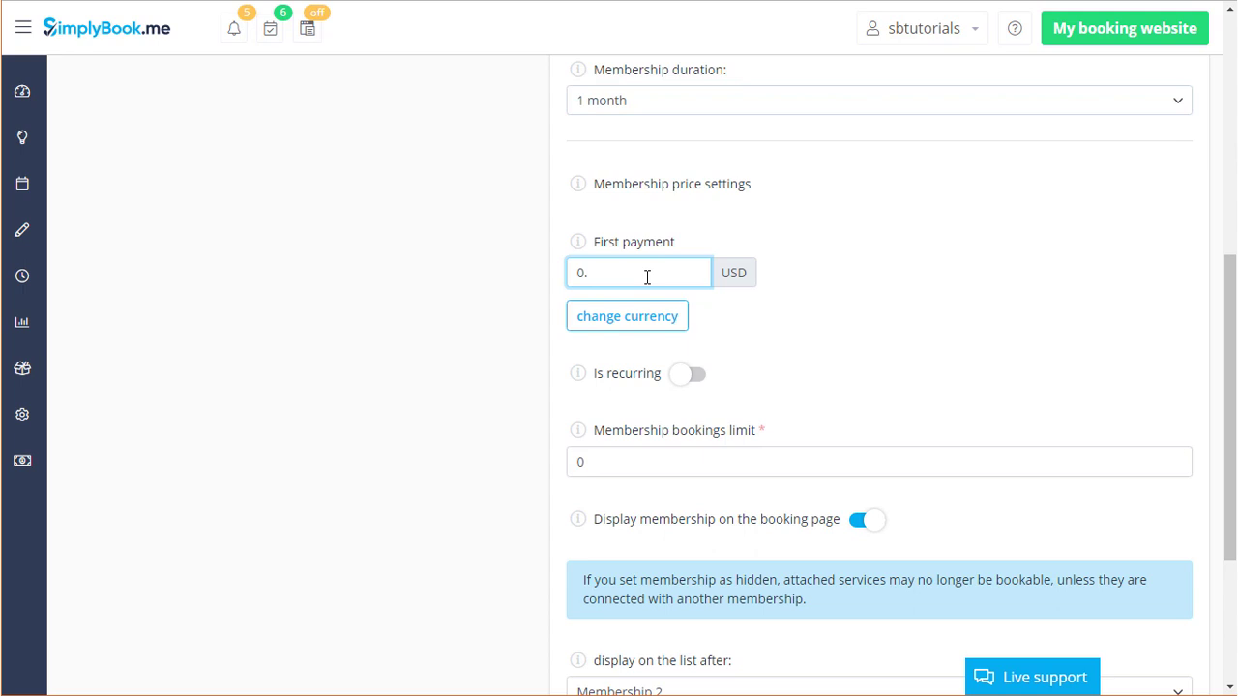
key(BackSpace)
key(BackSpace)
text(5)
click(975, 307)
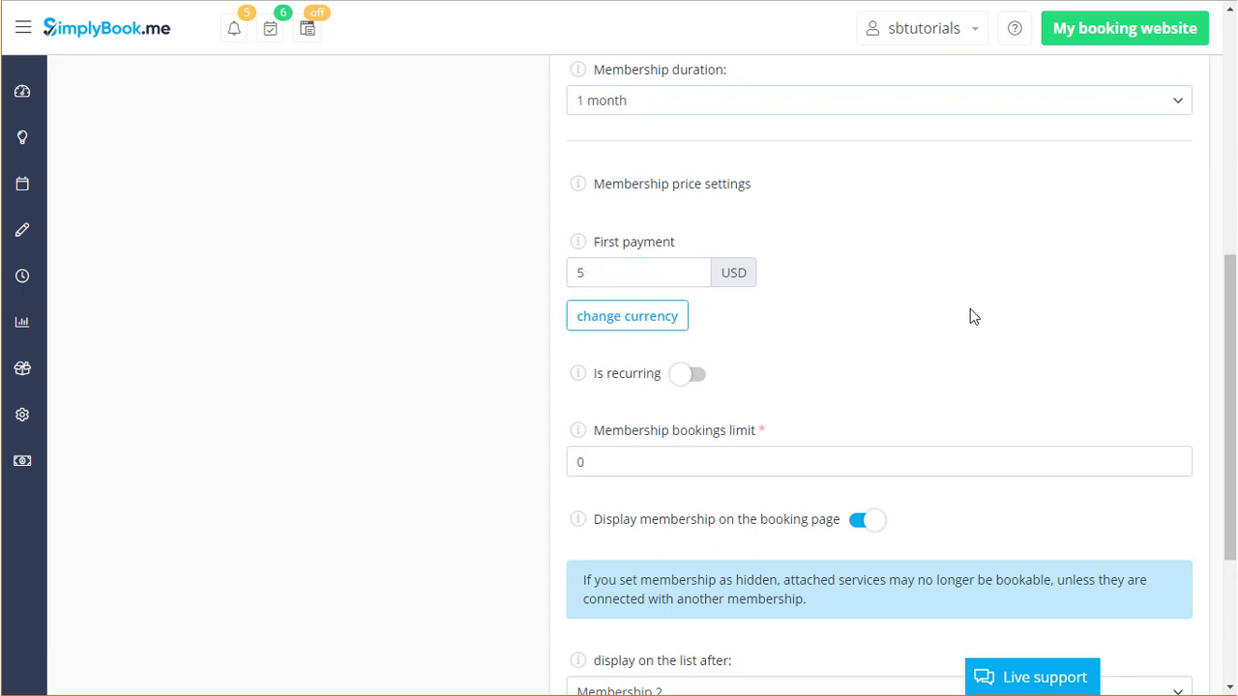
Make the new membership recurring with a recurring price of 2.50 USD
click(686, 377)
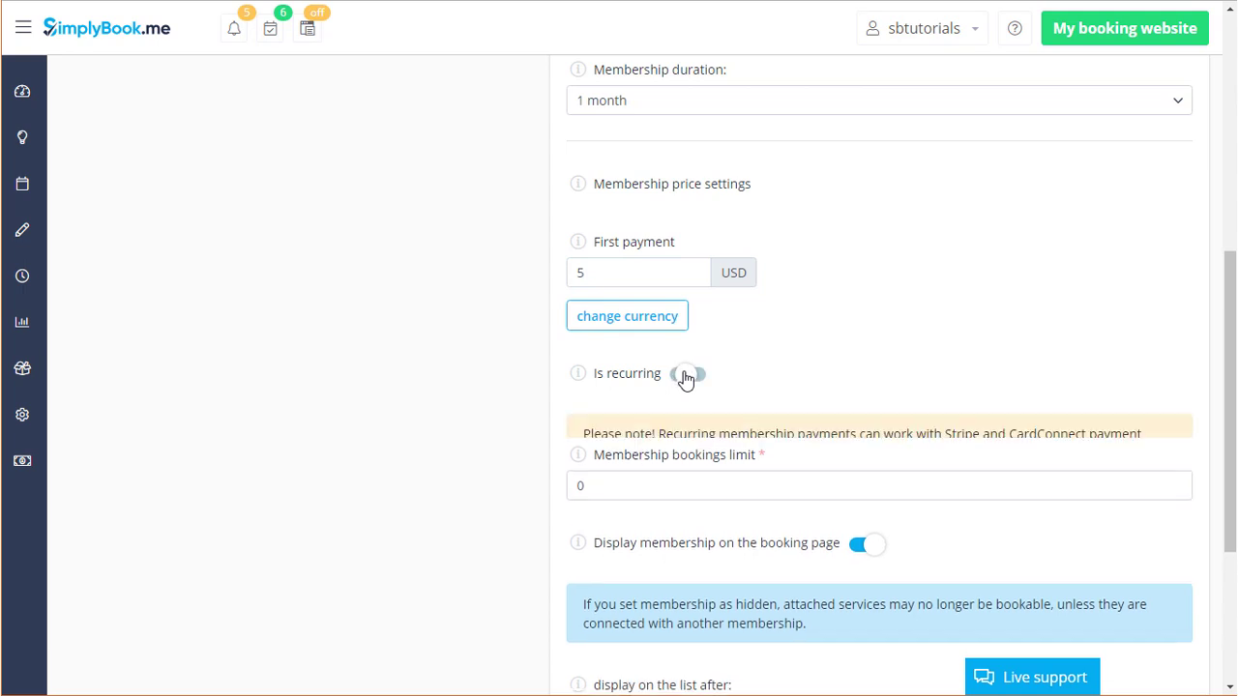
scroll(858, 310, down, 1)
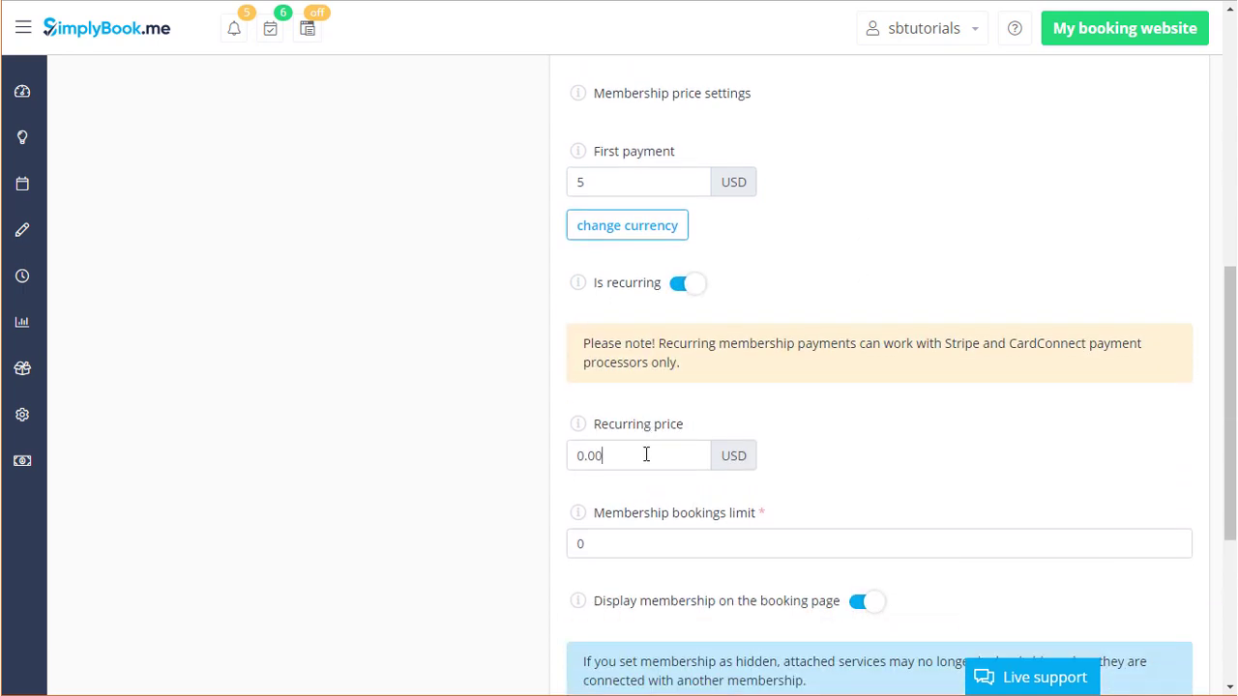
drag(646, 455, 571, 455)
text(2.5)
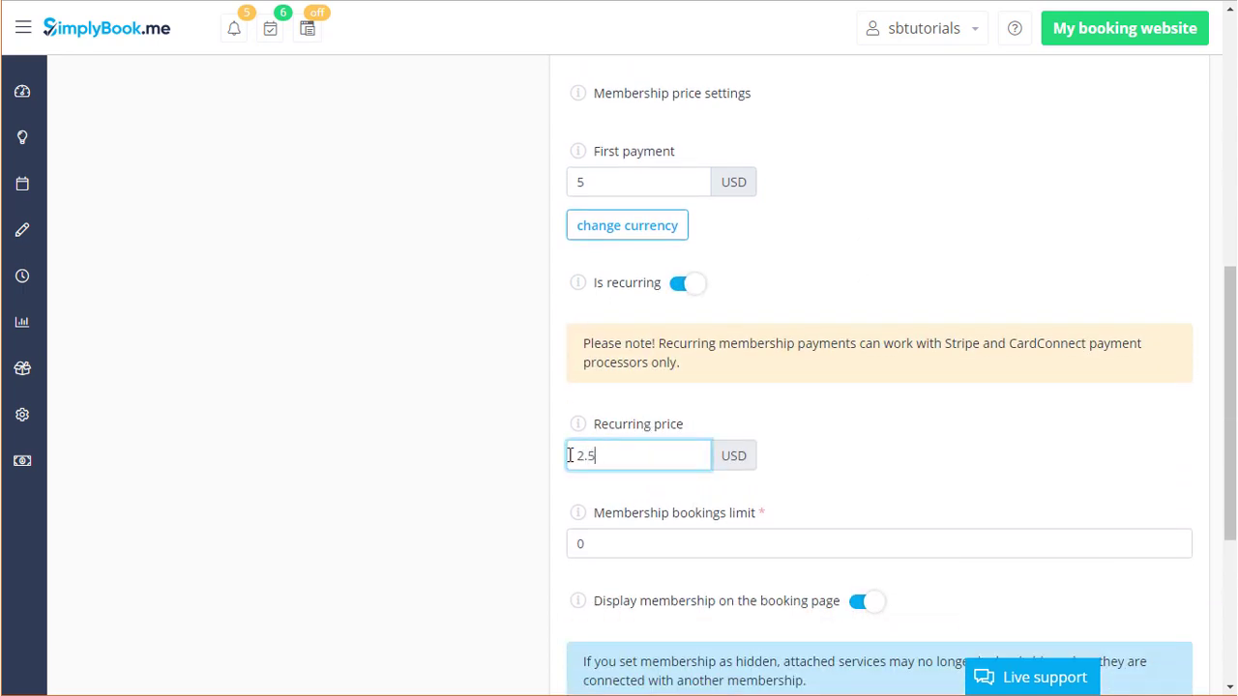
text(0)
click(886, 460)
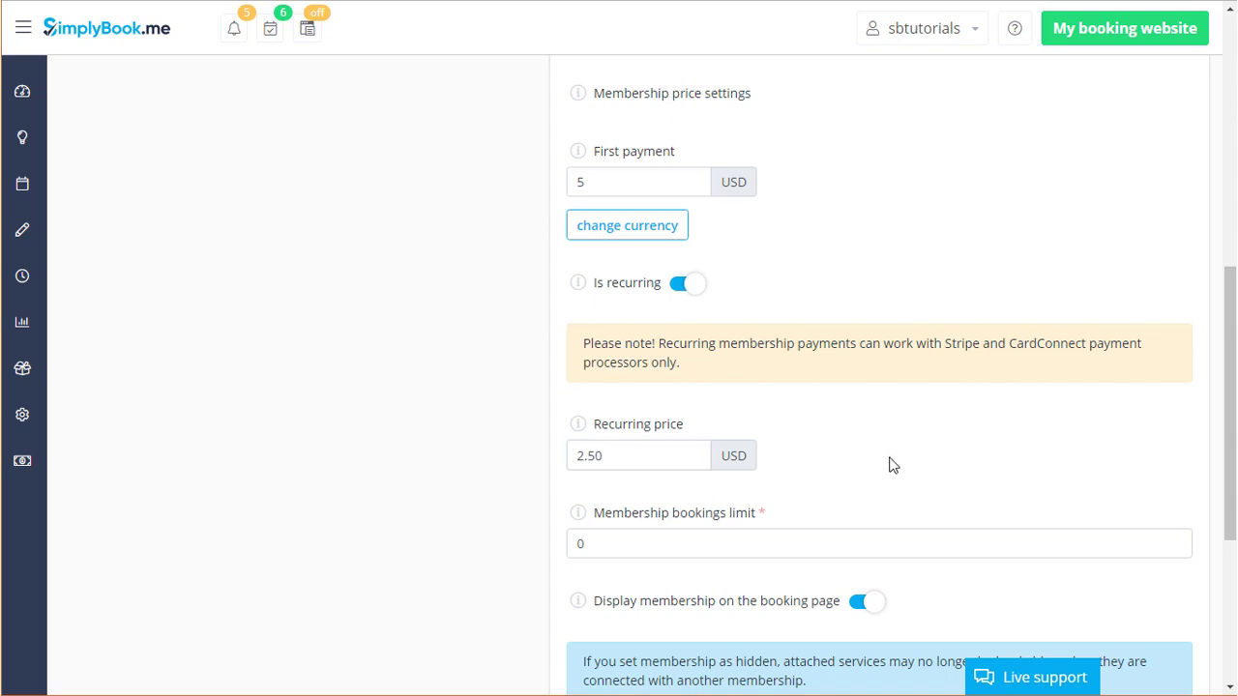
Switch the new membership's display on the booking page off and back on
scroll(894, 462, down, 1)
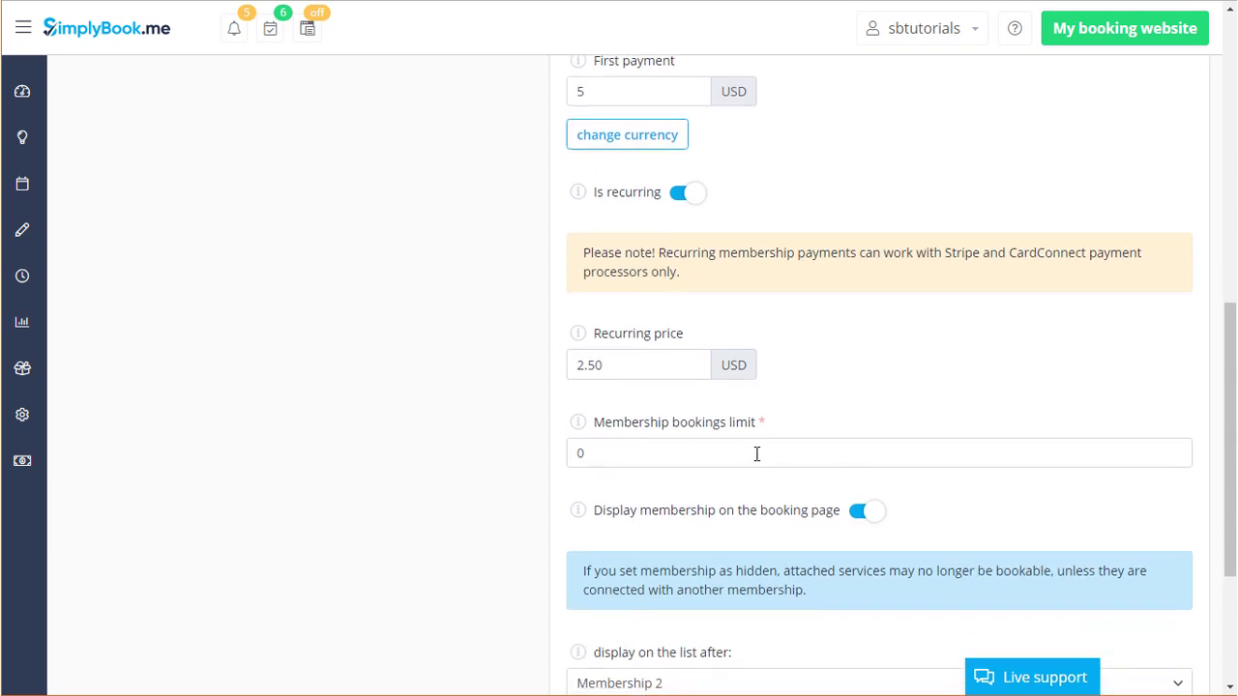
click(756, 453)
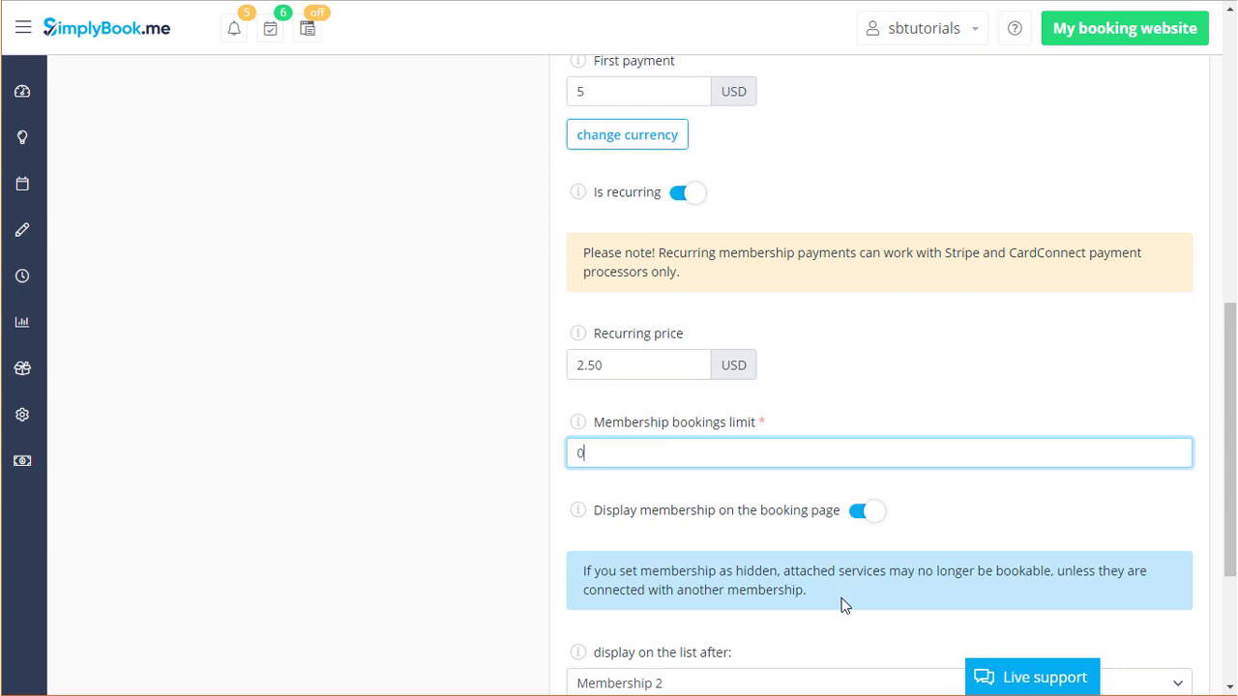
click(867, 515)
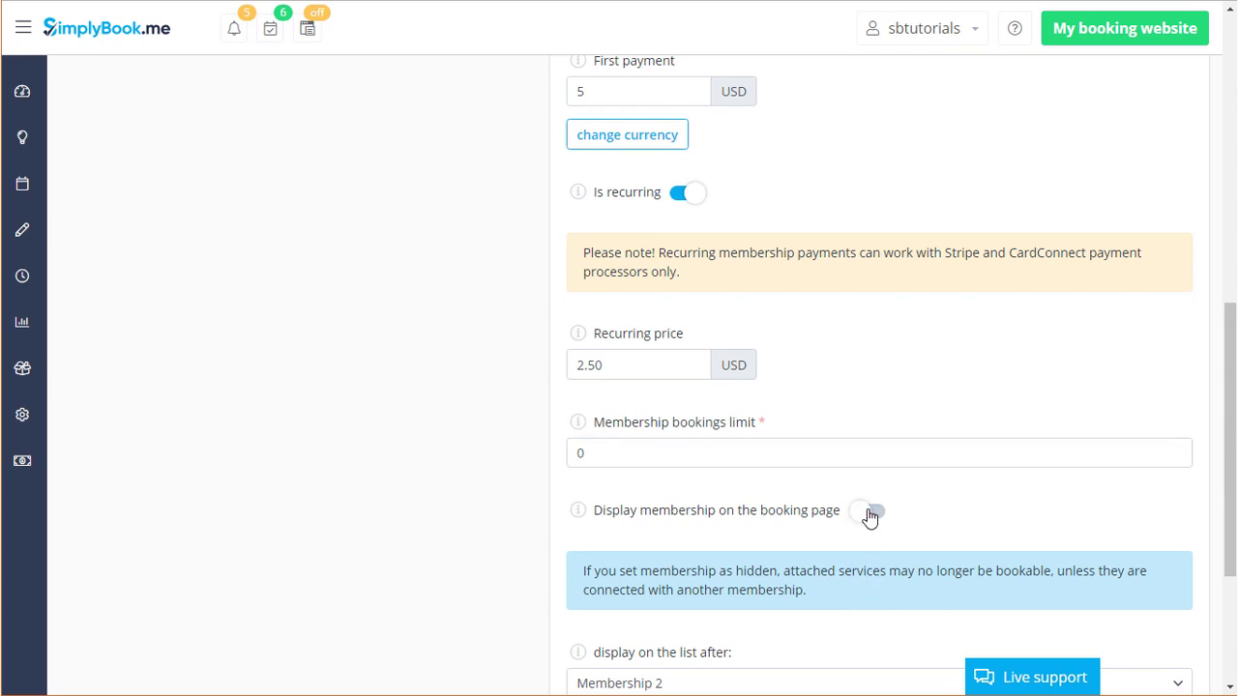
click(869, 515)
Choose Membership 2 as the membership after which the new one is displayed on the list
scroll(1146, 458, down, 1)
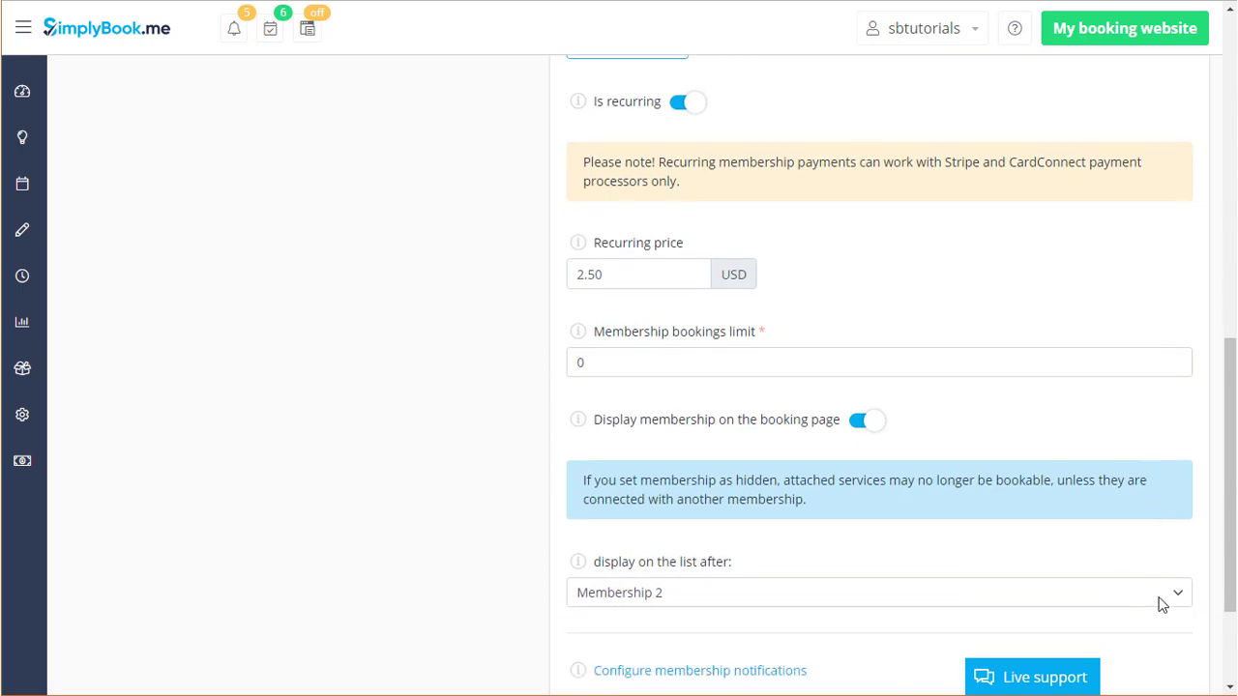
scroll(1165, 593, down, 2)
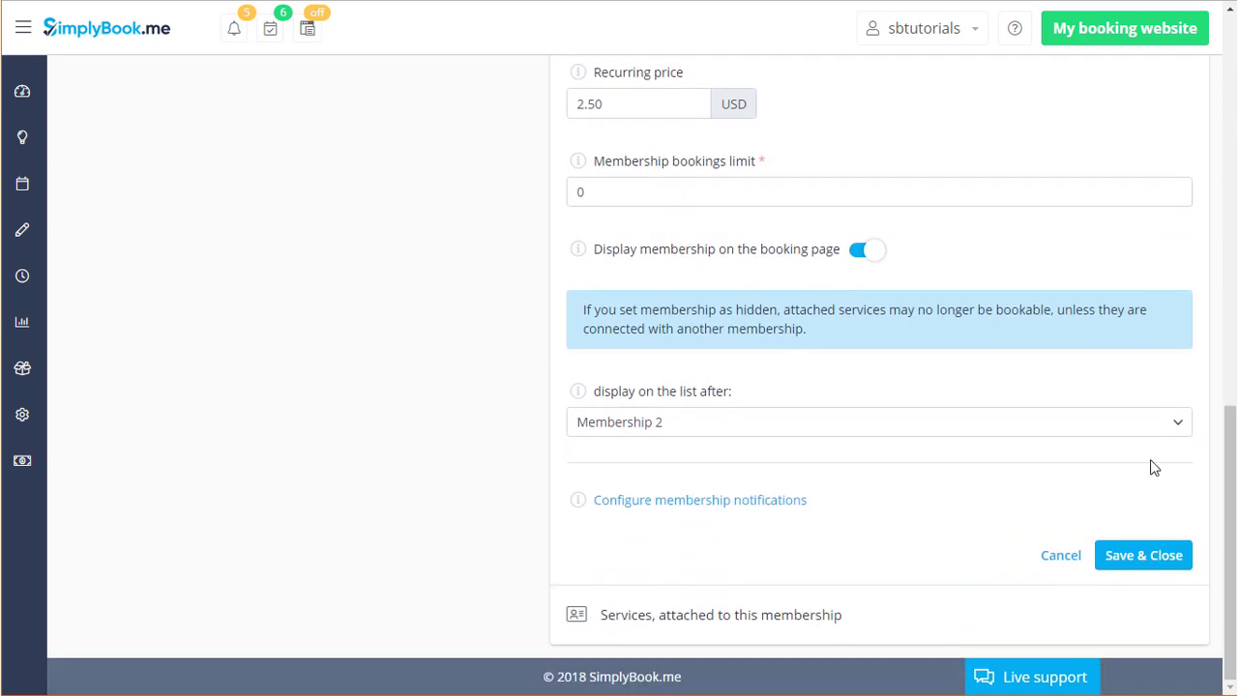
click(1148, 431)
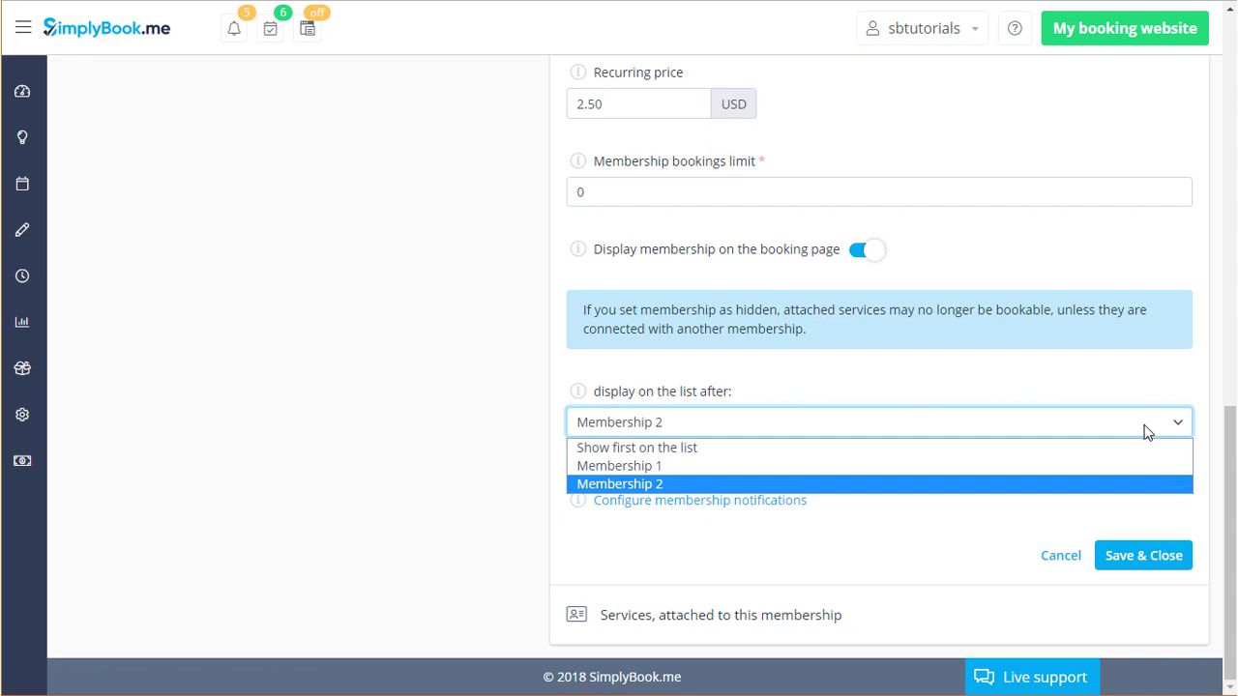
click(1150, 484)
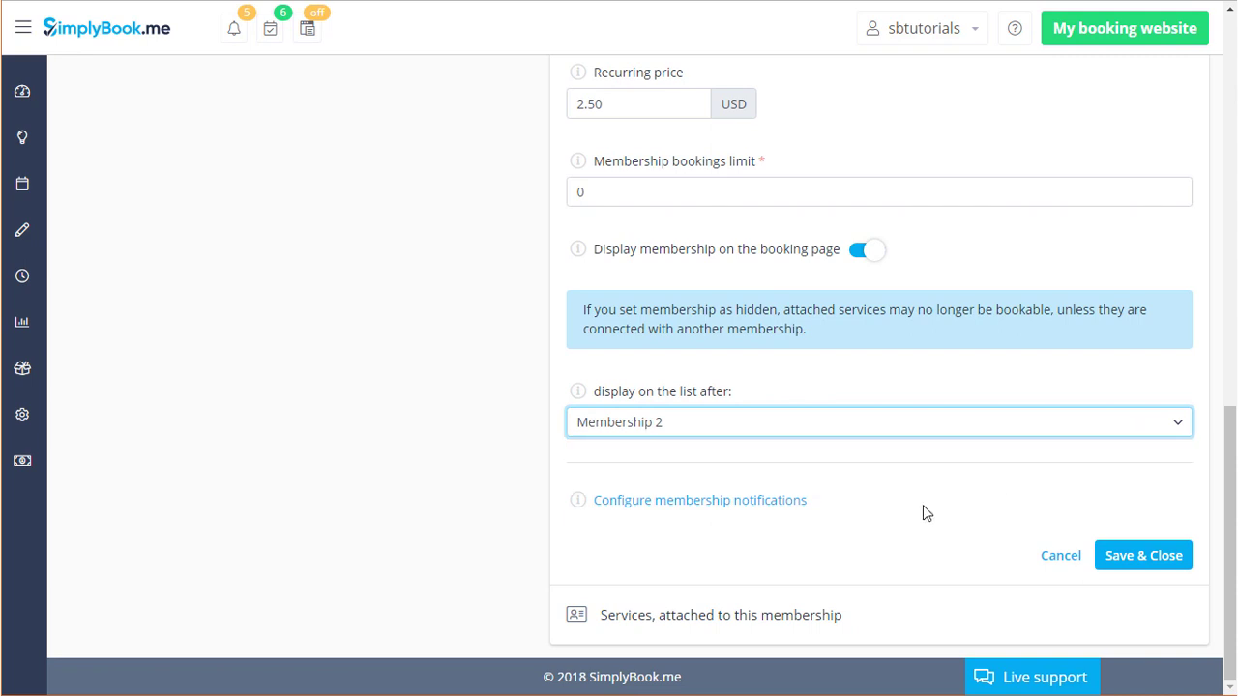
Open the membership notifications settings, look over the notification types and templates, and return to the Membership 3 details
click(758, 502)
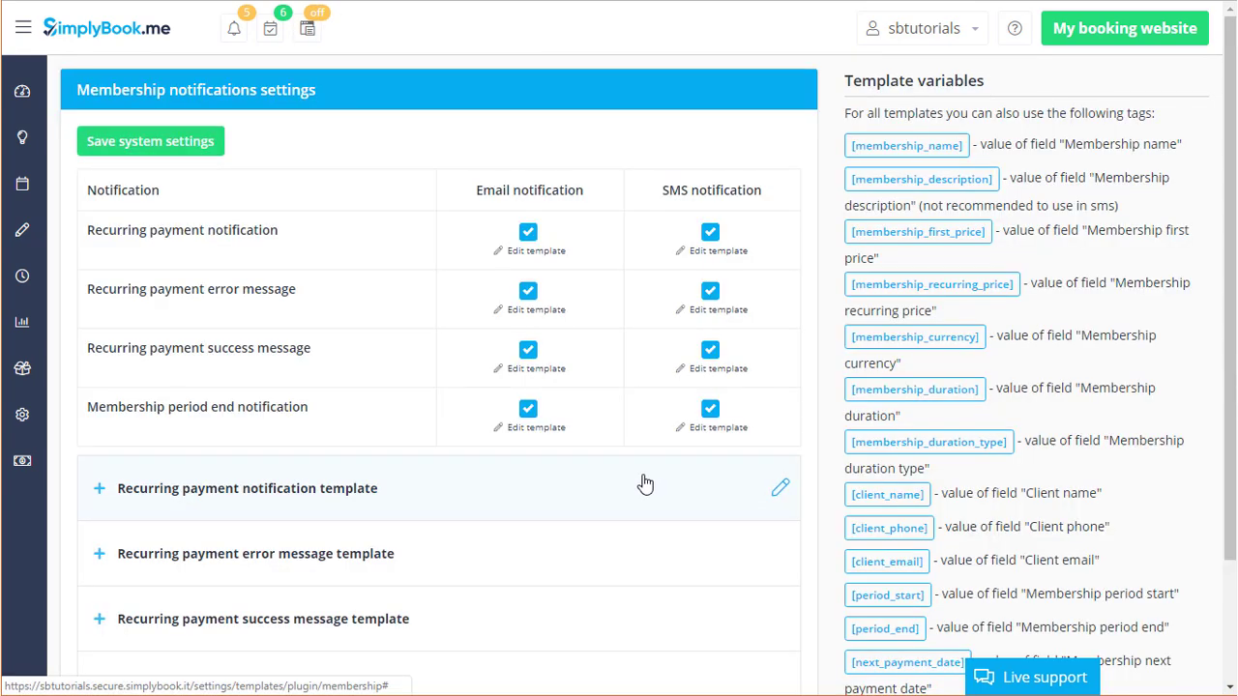
scroll(451, 489, down, 1)
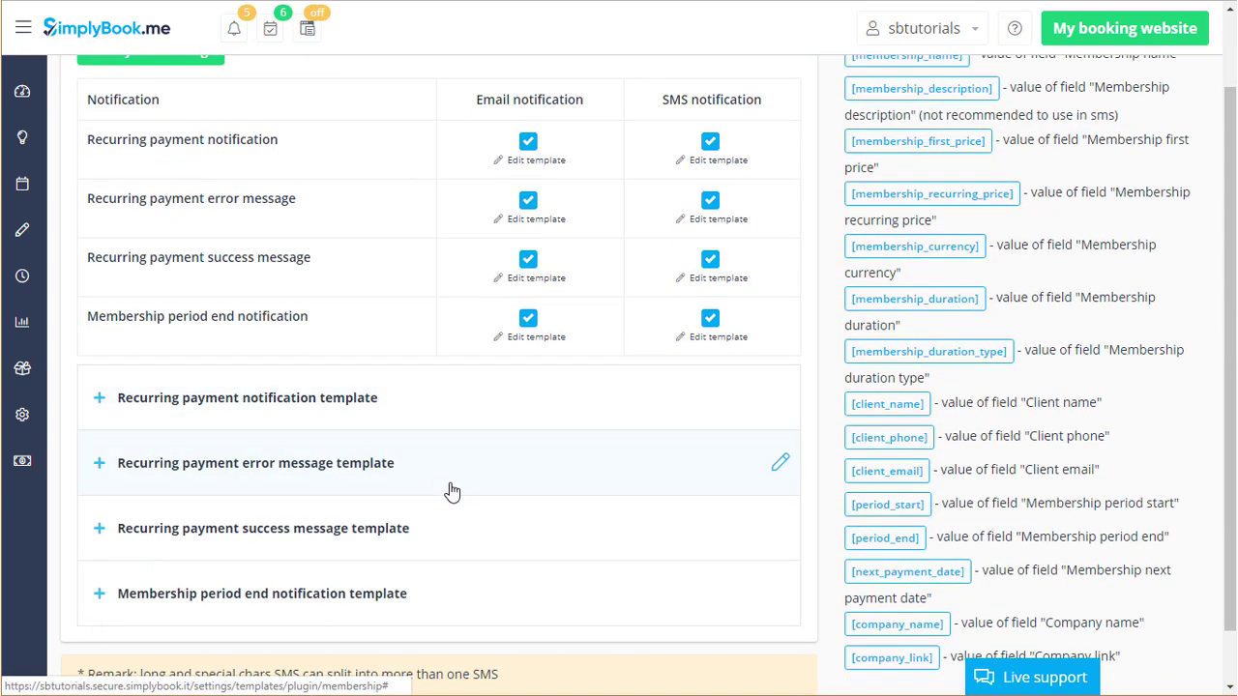
click(150, 53)
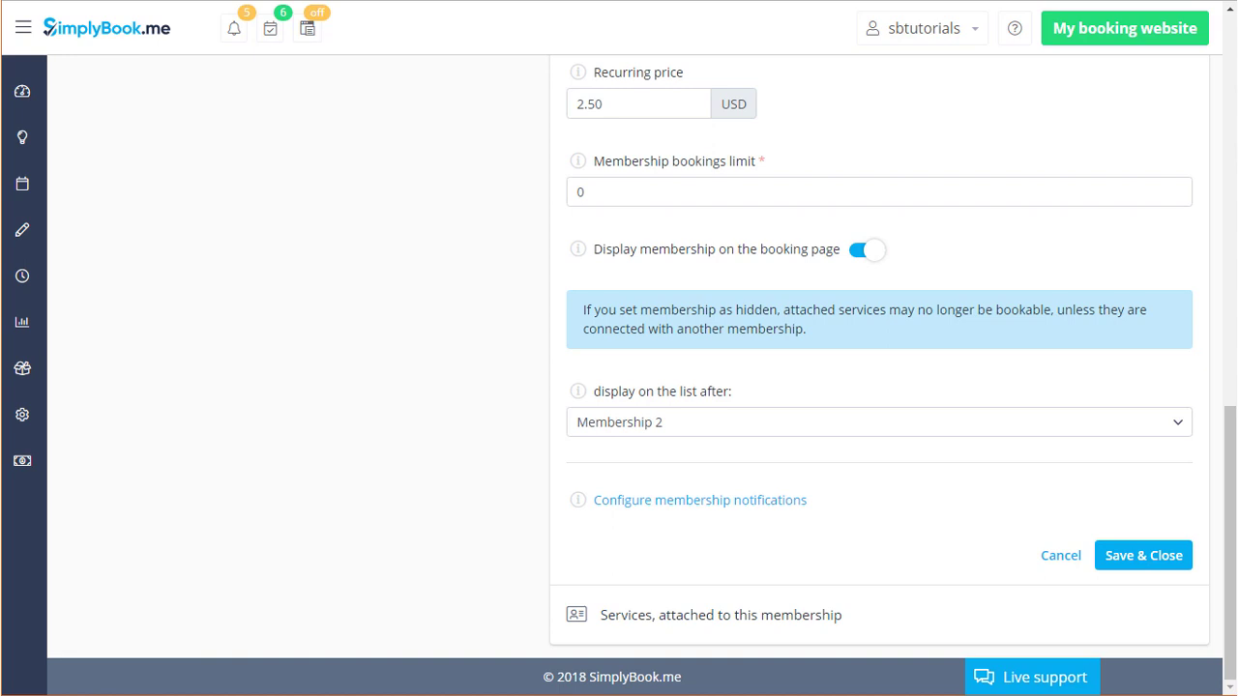
Try attaching Service name 1 and Service name 3 to Membership 3, accept the members-only booking restriction, and cancel the section's changes
click(764, 620)
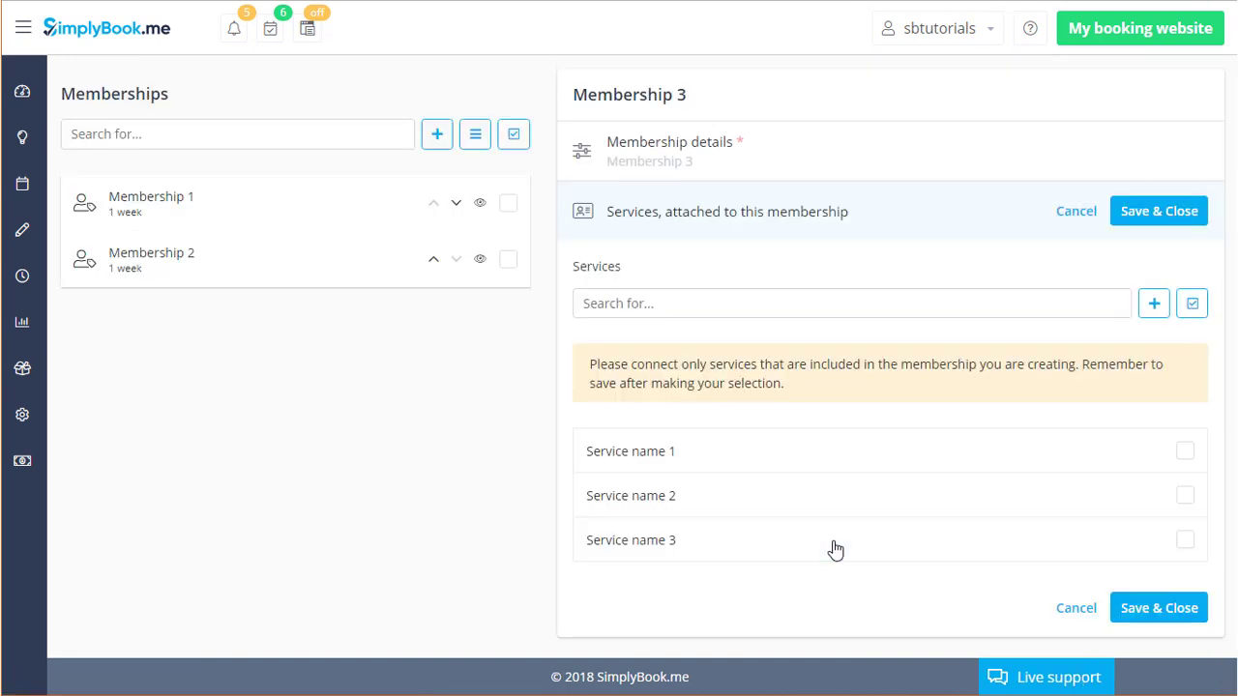
click(1185, 451)
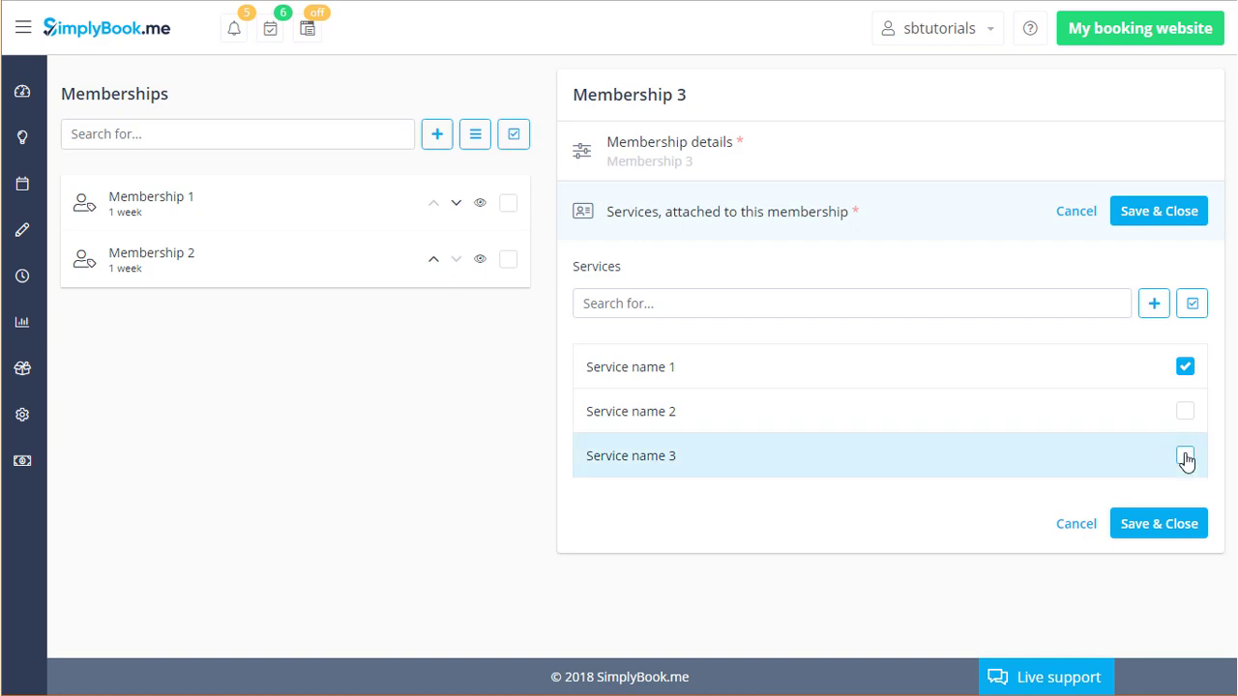
click(1184, 456)
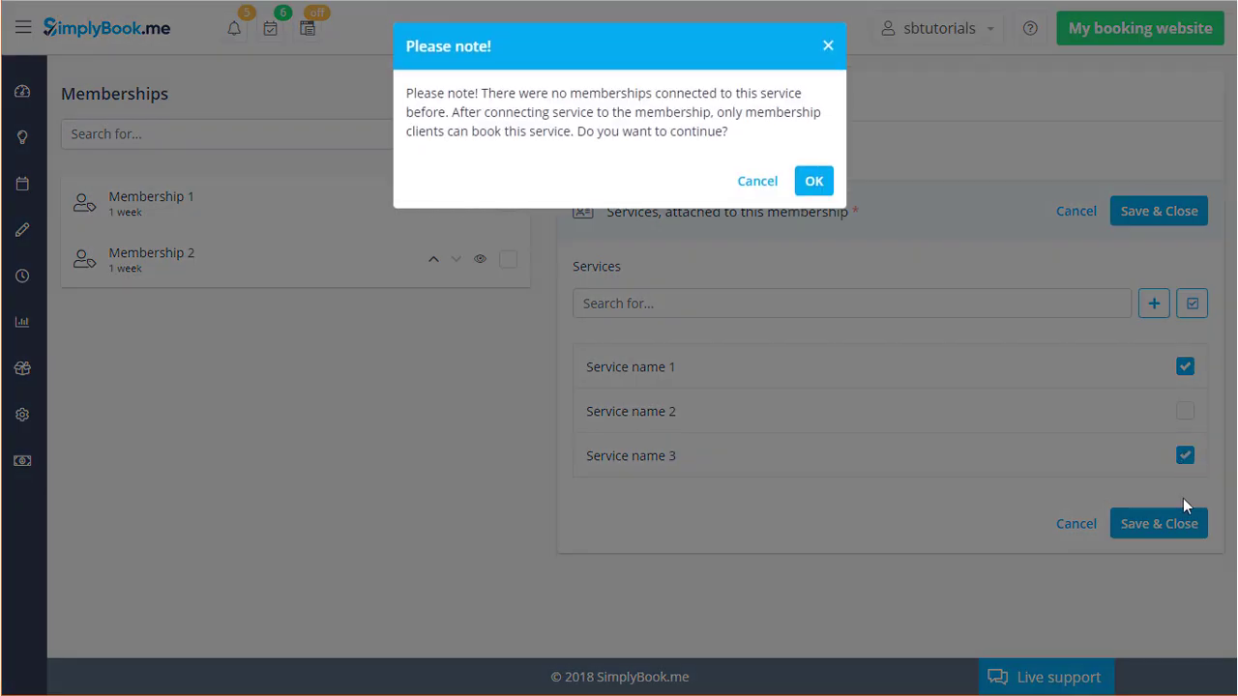
click(814, 182)
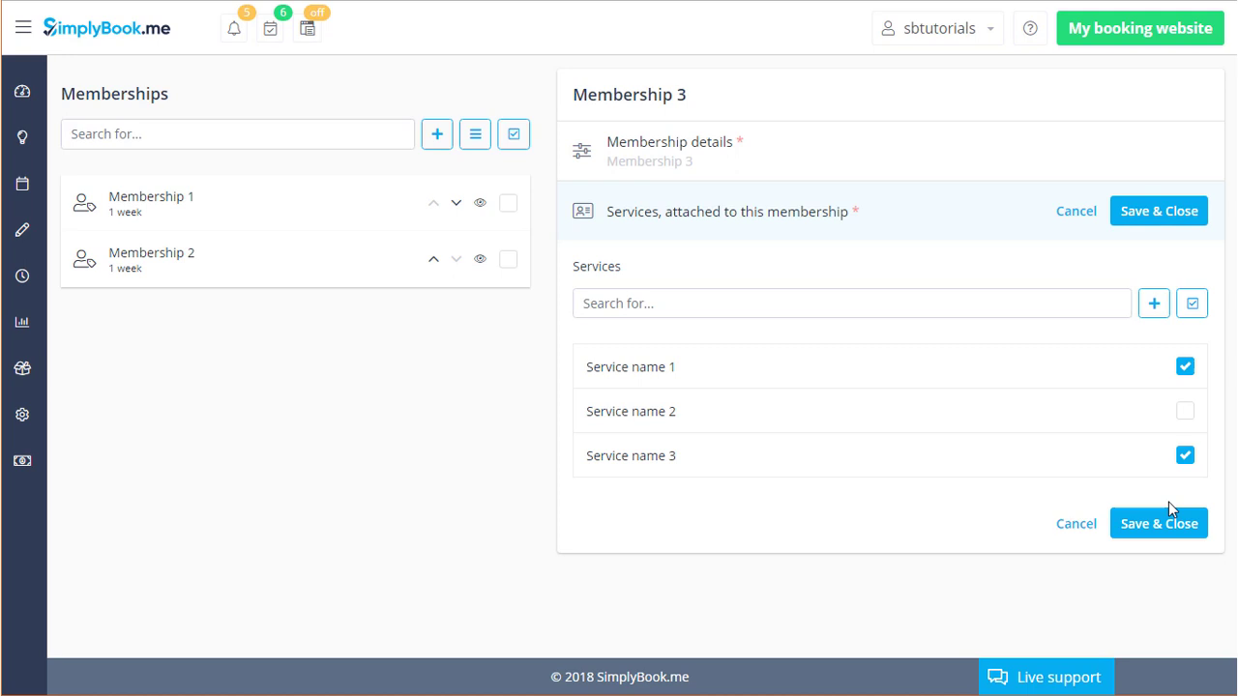
click(1074, 524)
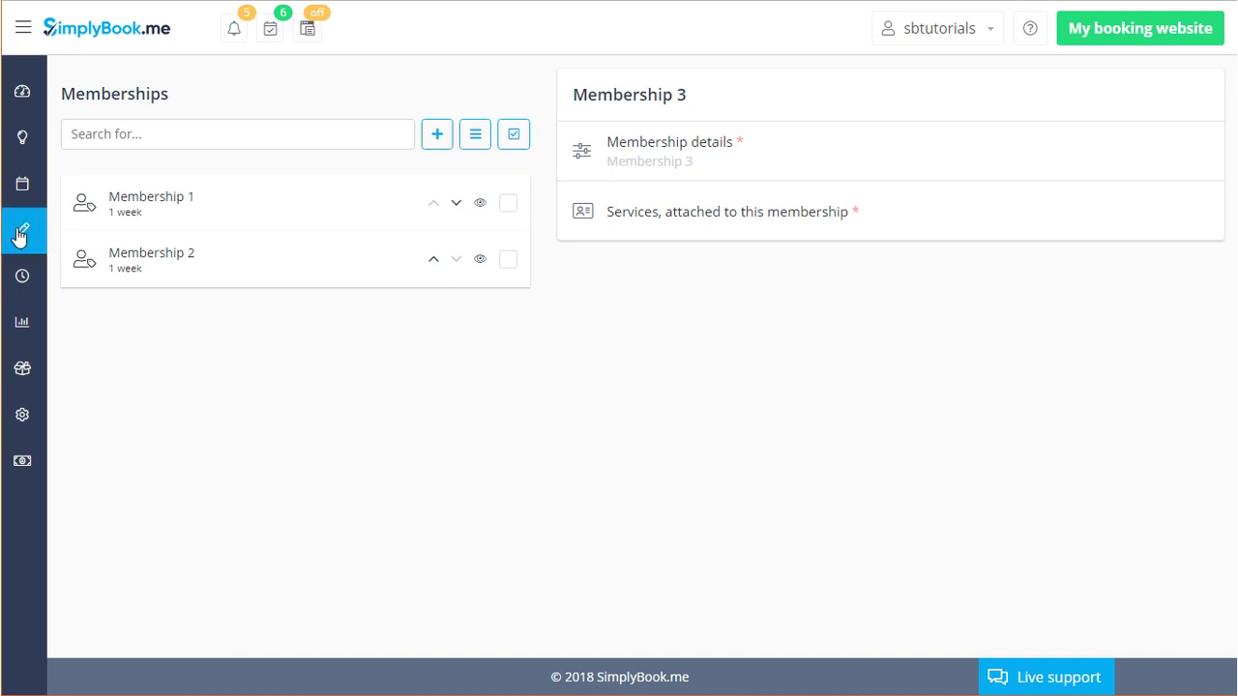
Open the listed client's record for editing from the client list and show the client's memberships
mouse_move(19, 235)
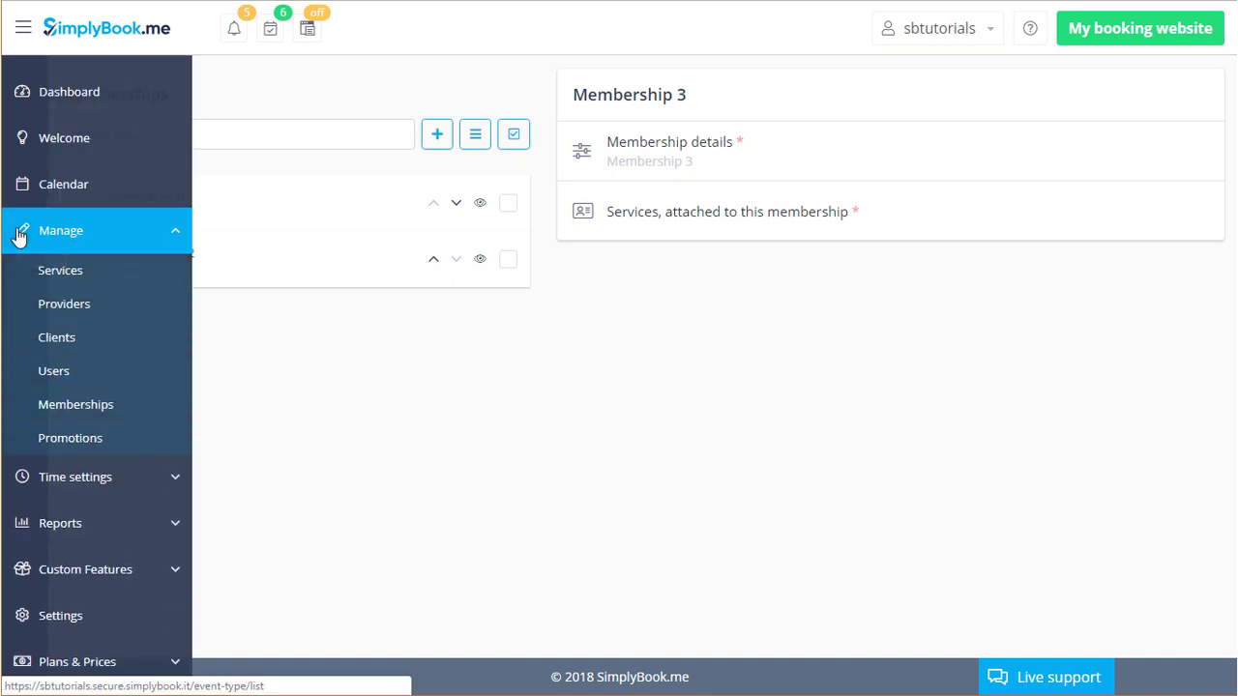
click(77, 340)
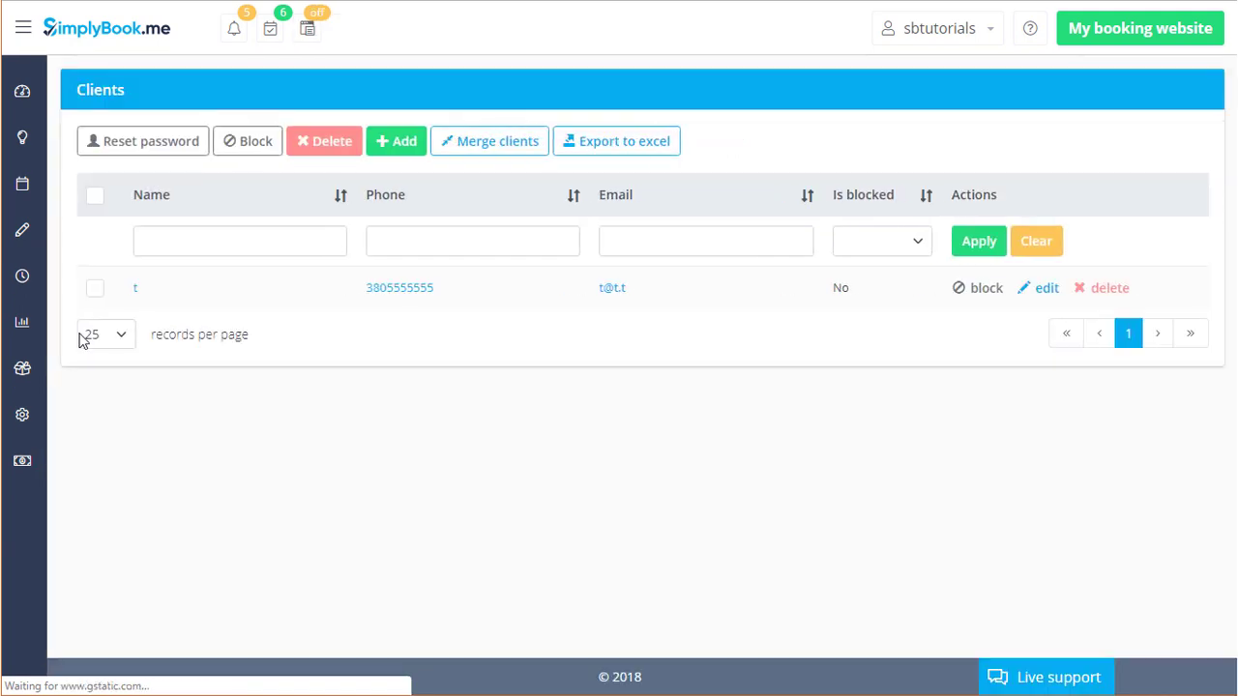
click(1046, 290)
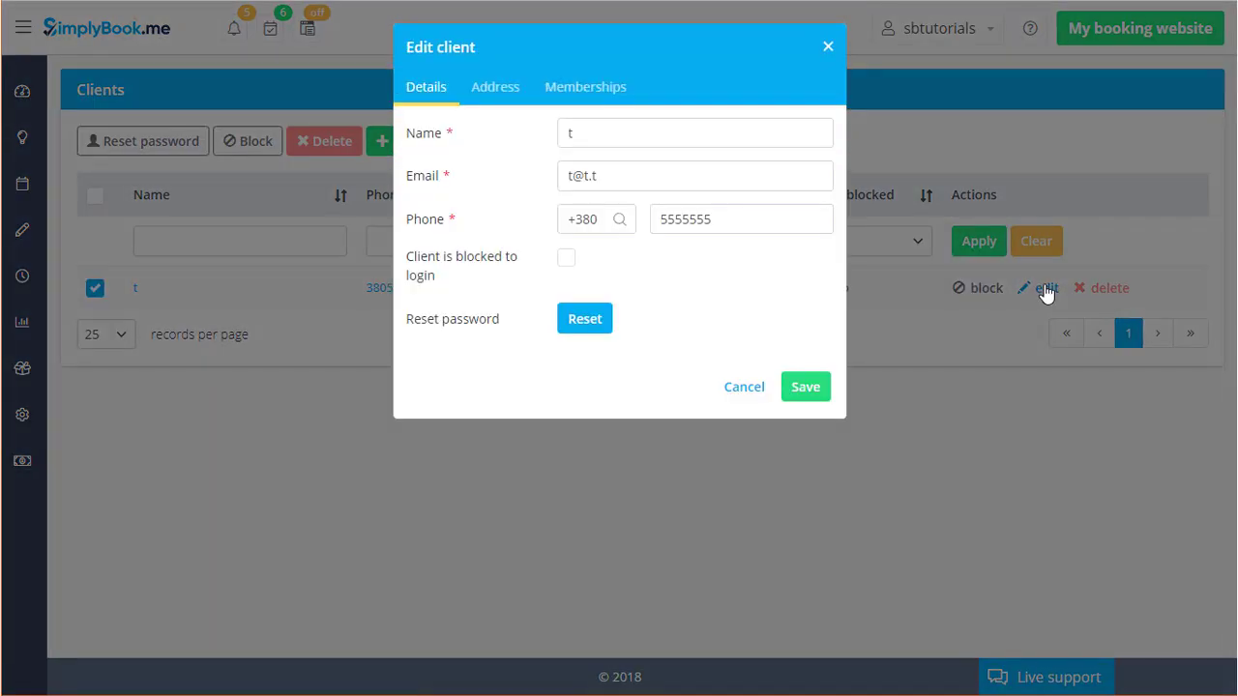
click(585, 89)
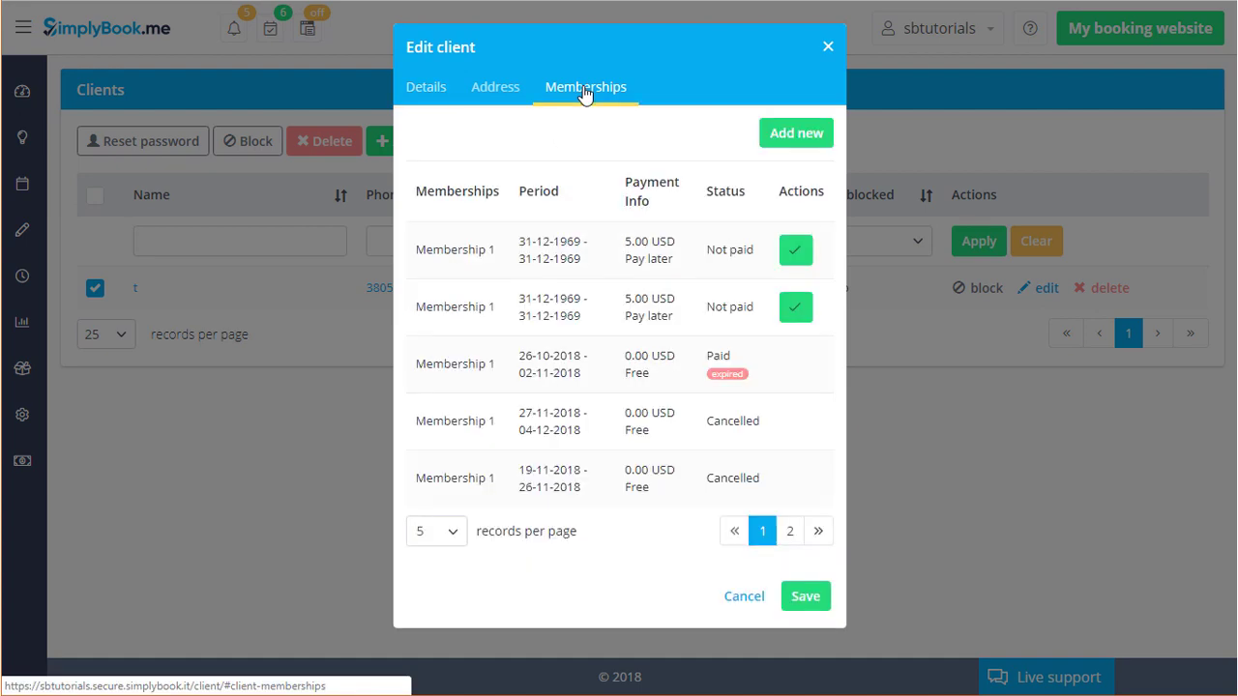
Attach Membership 1 to the client with the end date 2018-12-30, overriding the default duration, and close the client record
click(809, 141)
click(767, 106)
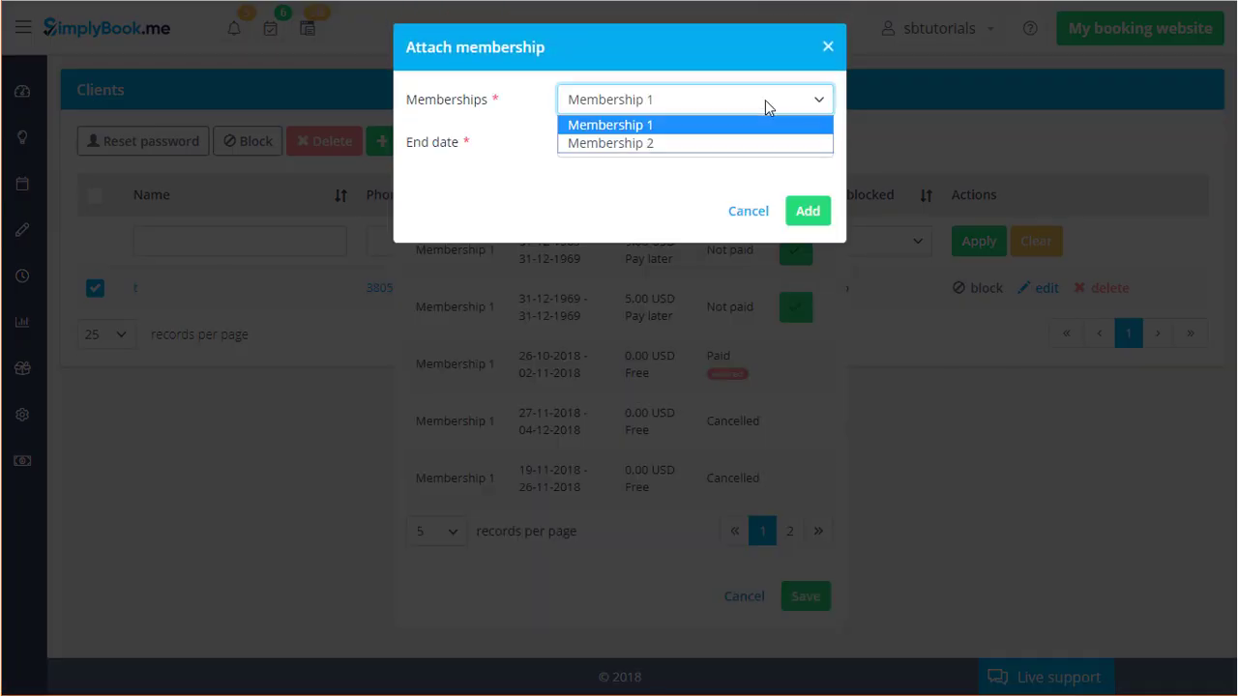
click(765, 100)
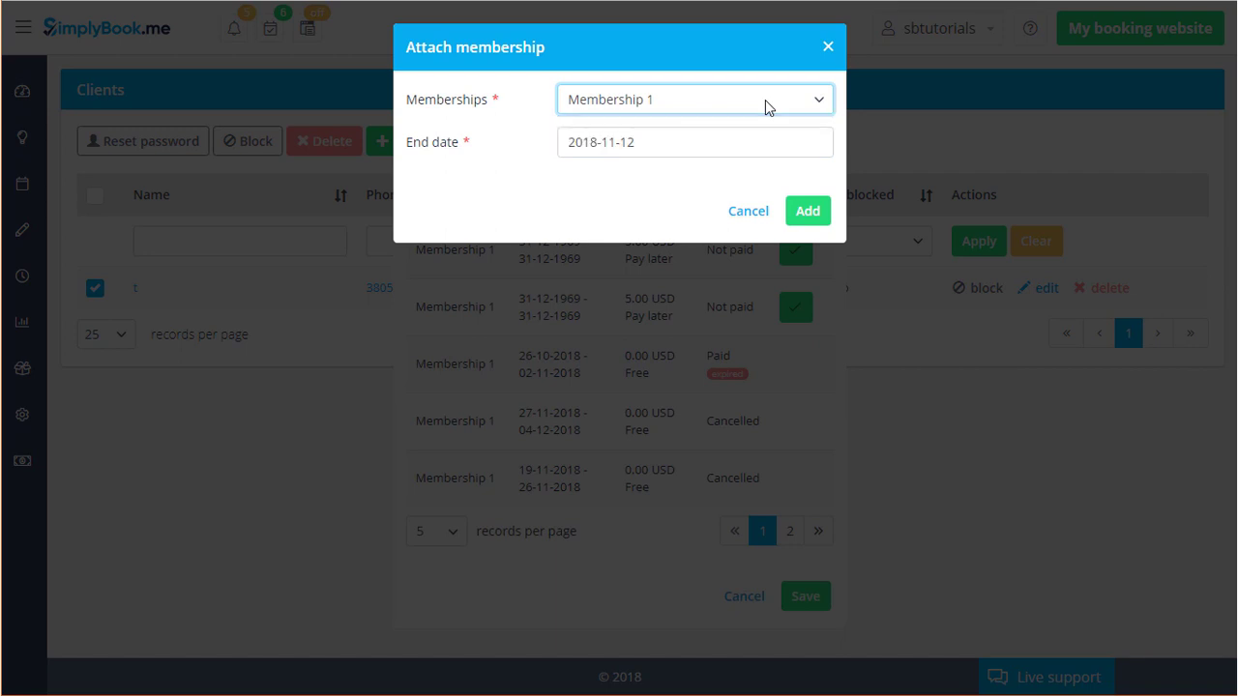
click(686, 151)
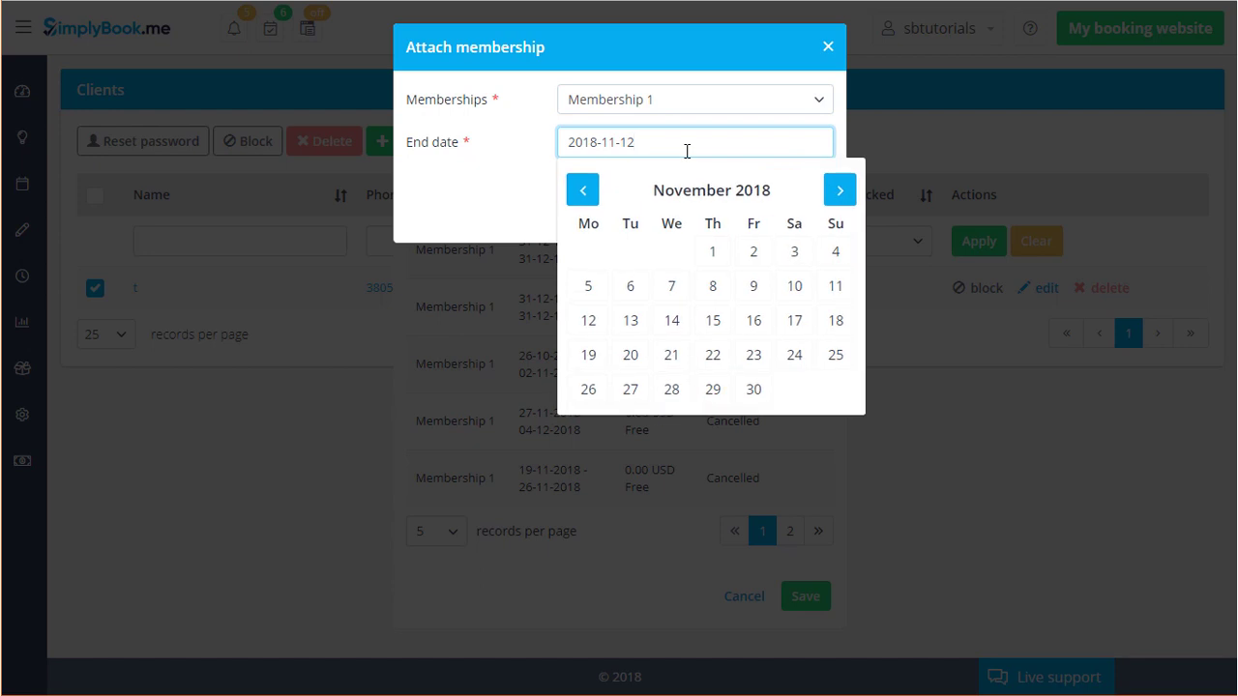
click(834, 191)
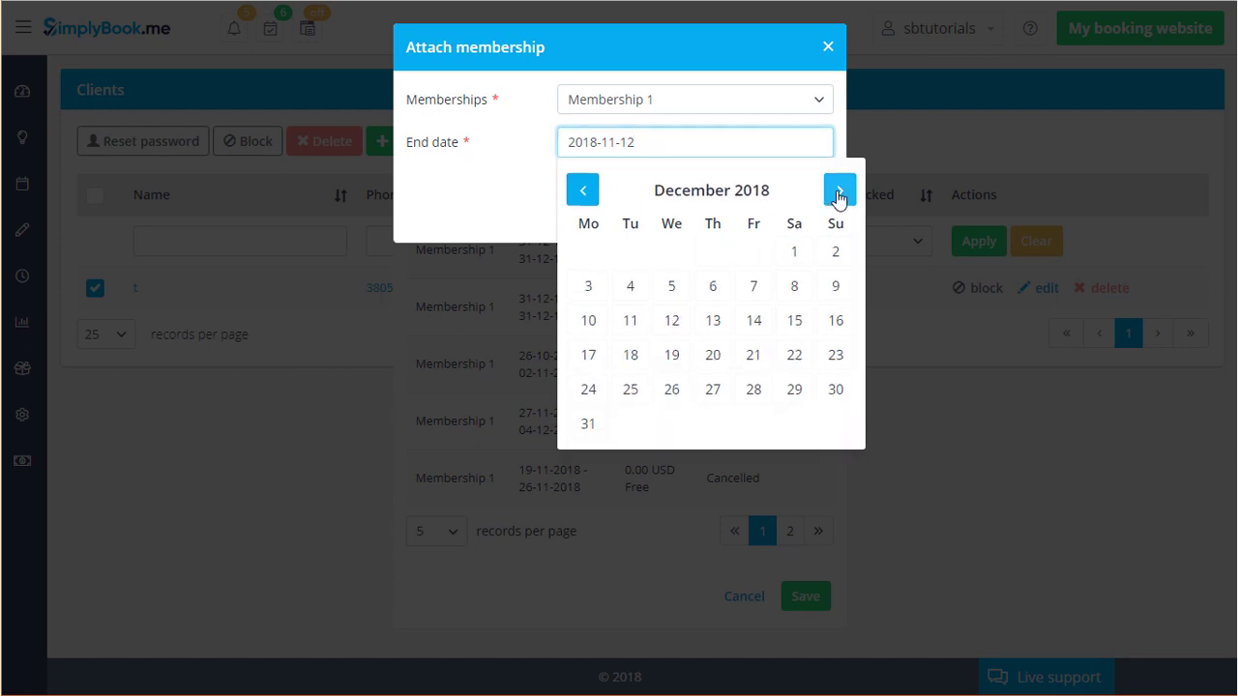
click(835, 390)
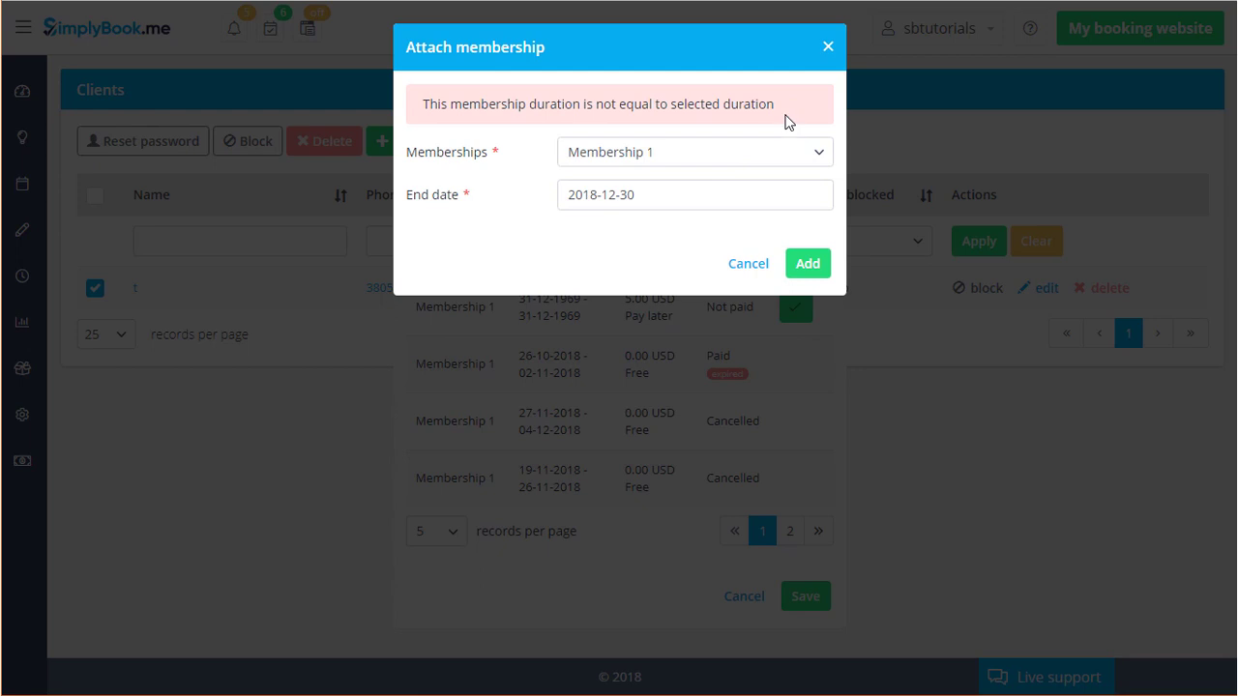
click(817, 265)
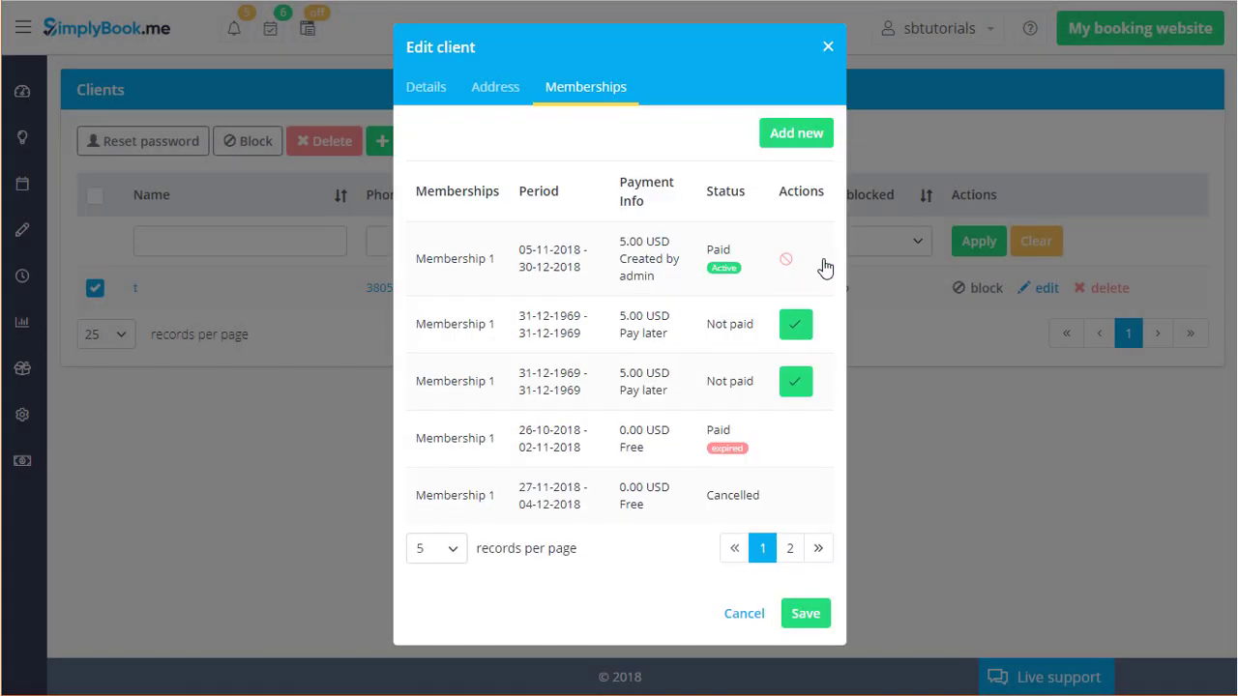
click(826, 50)
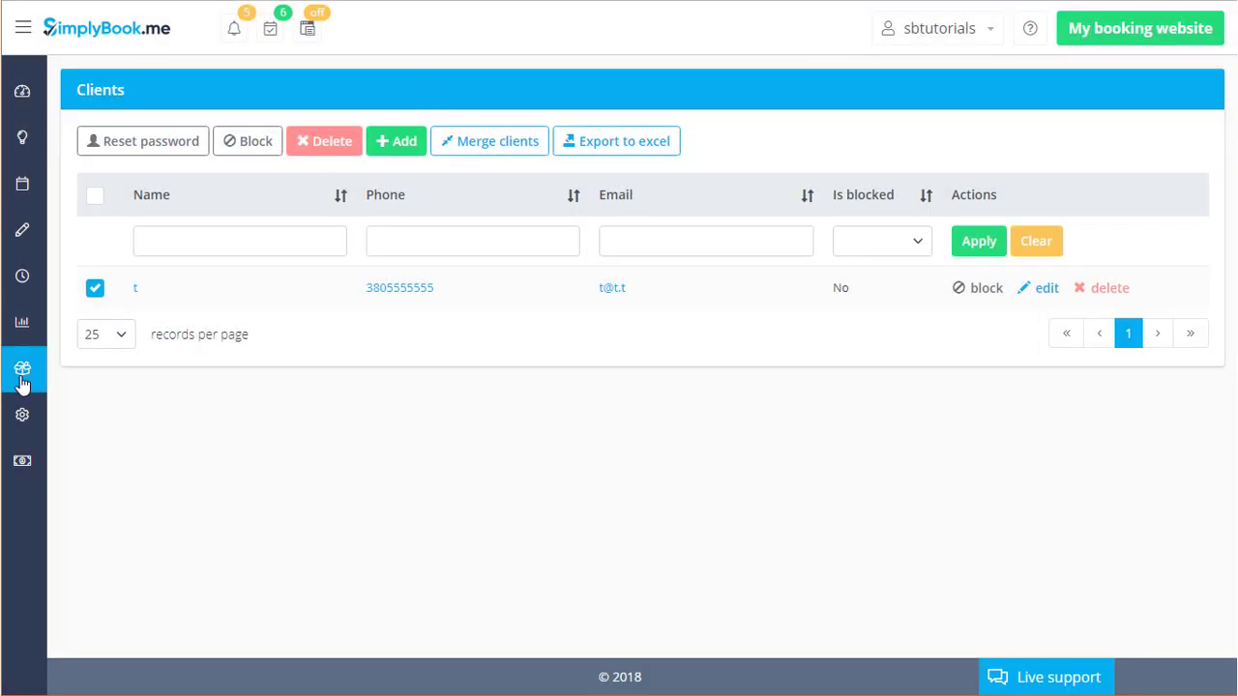
Open the membership payments report and show its filter options
click(22, 329)
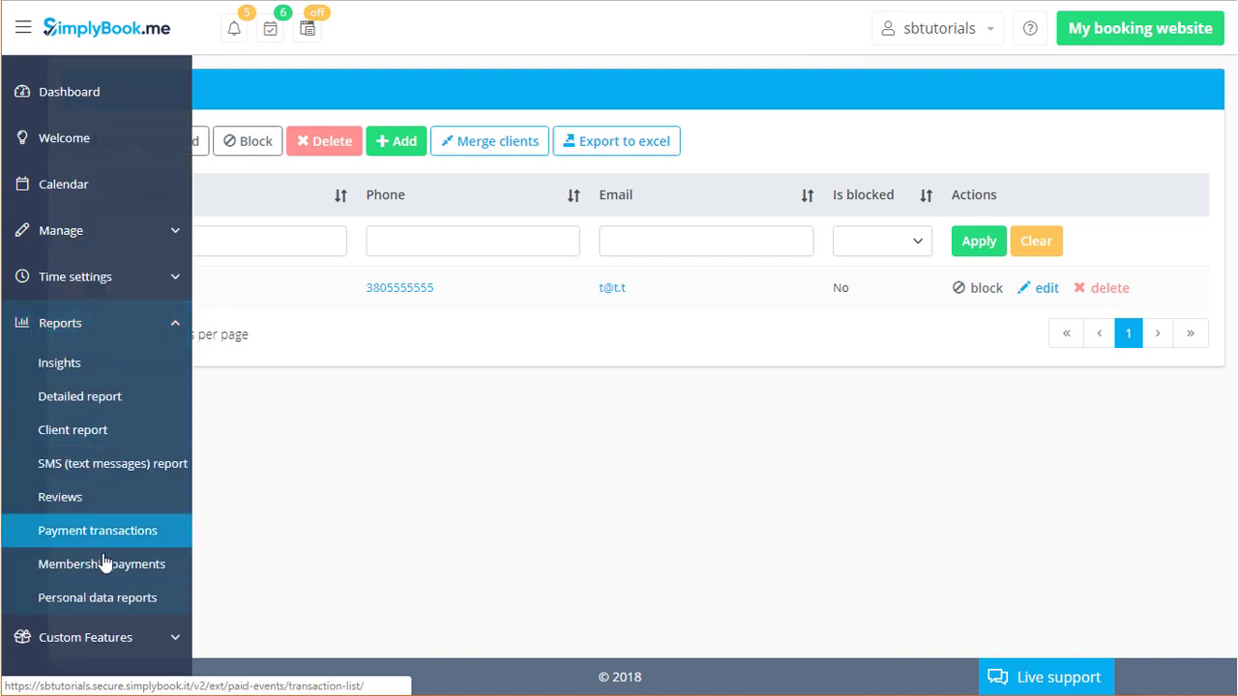
click(104, 565)
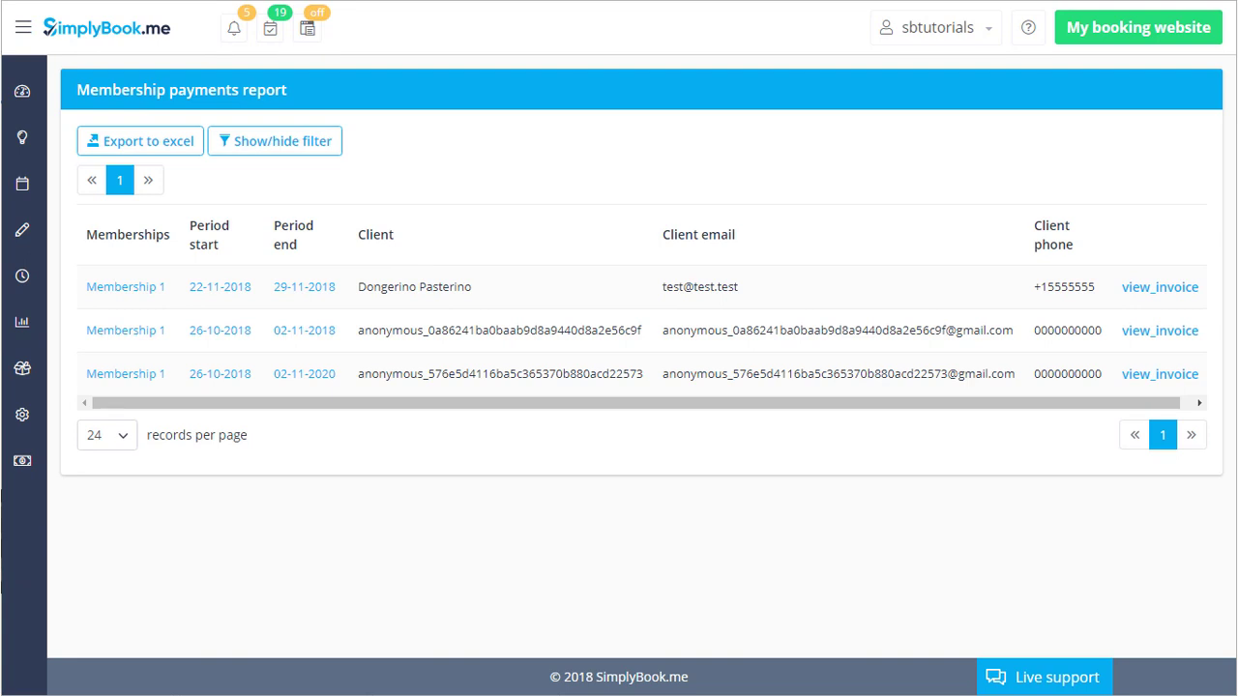
click(294, 150)
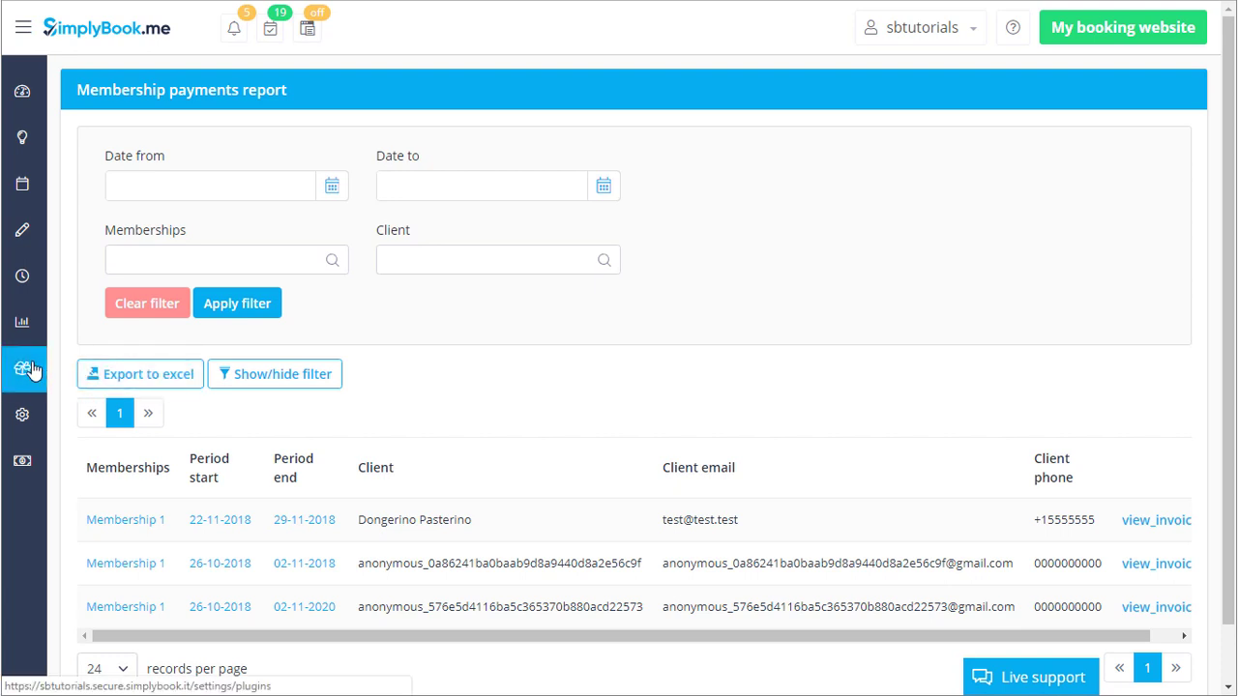
Accept the most recent pending $5.00 Membership 1 payment in the payment transactions, with Cash as the payment processor
mouse_move(25, 334)
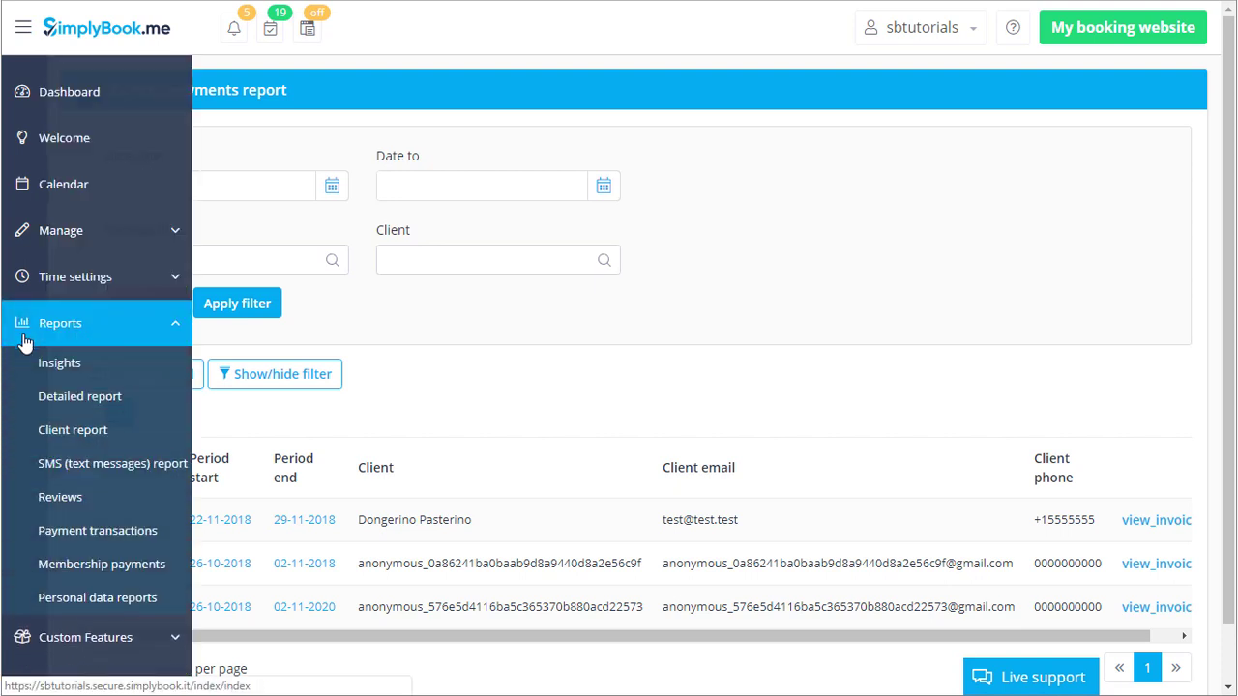
click(108, 534)
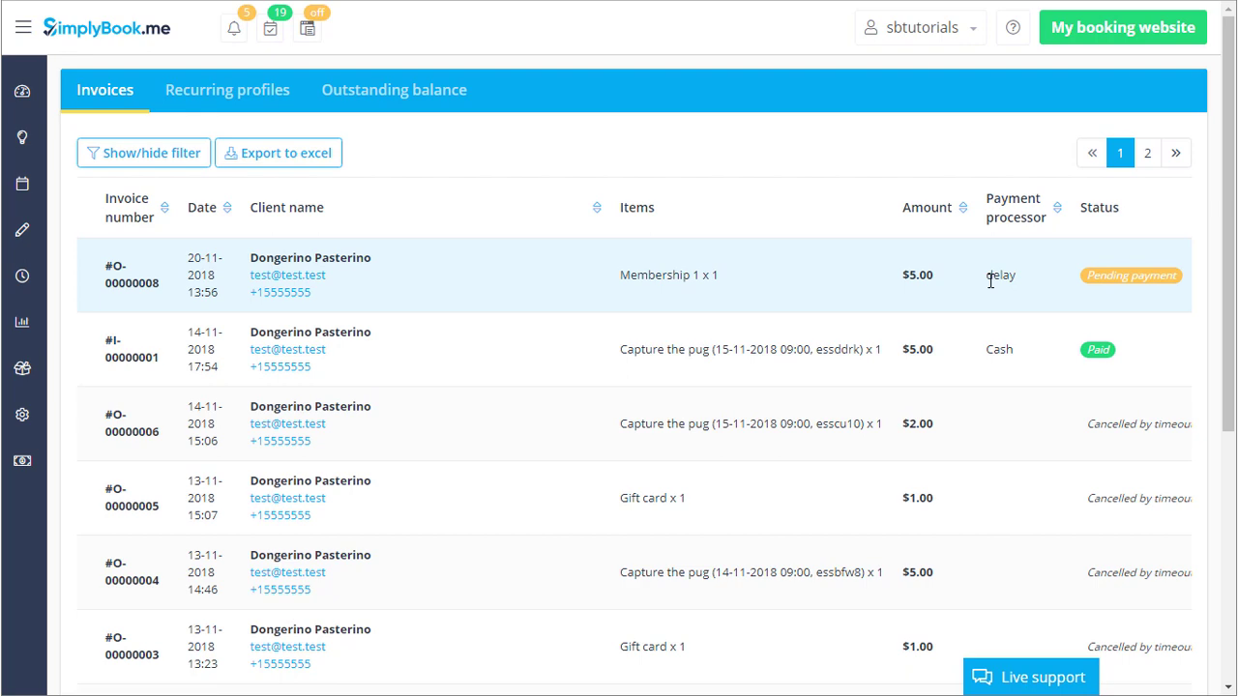
scroll(990, 280, down, 4)
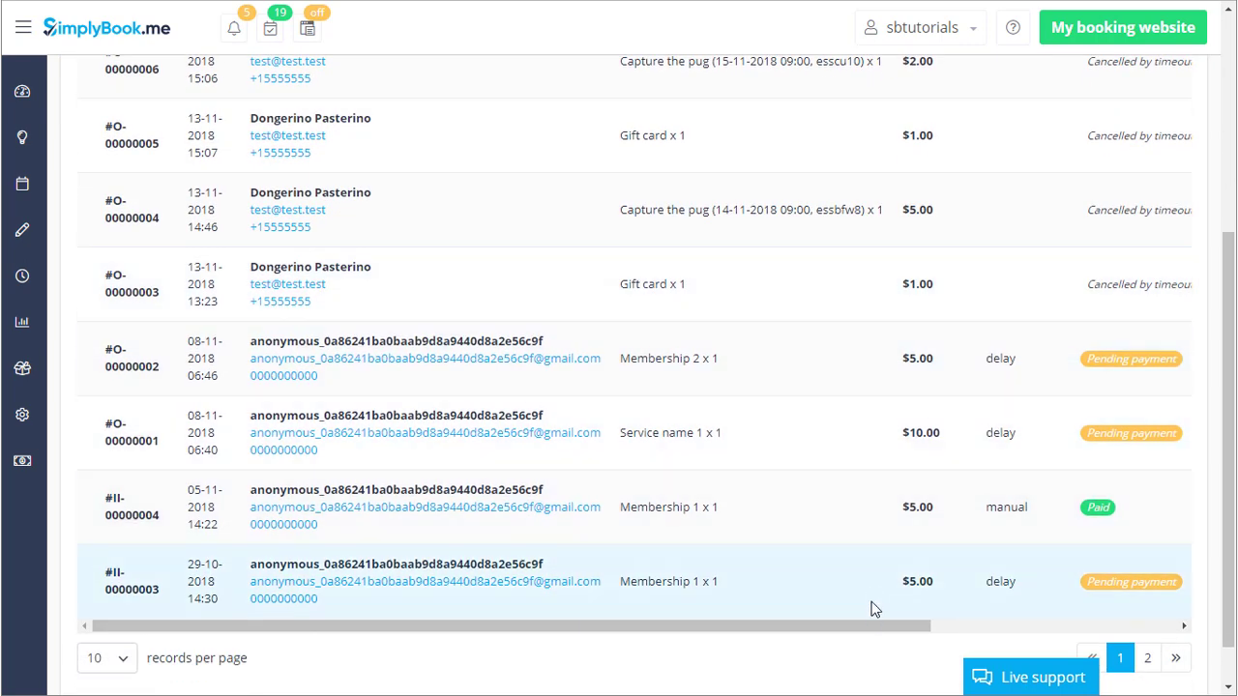
scroll(998, 611, right, 3)
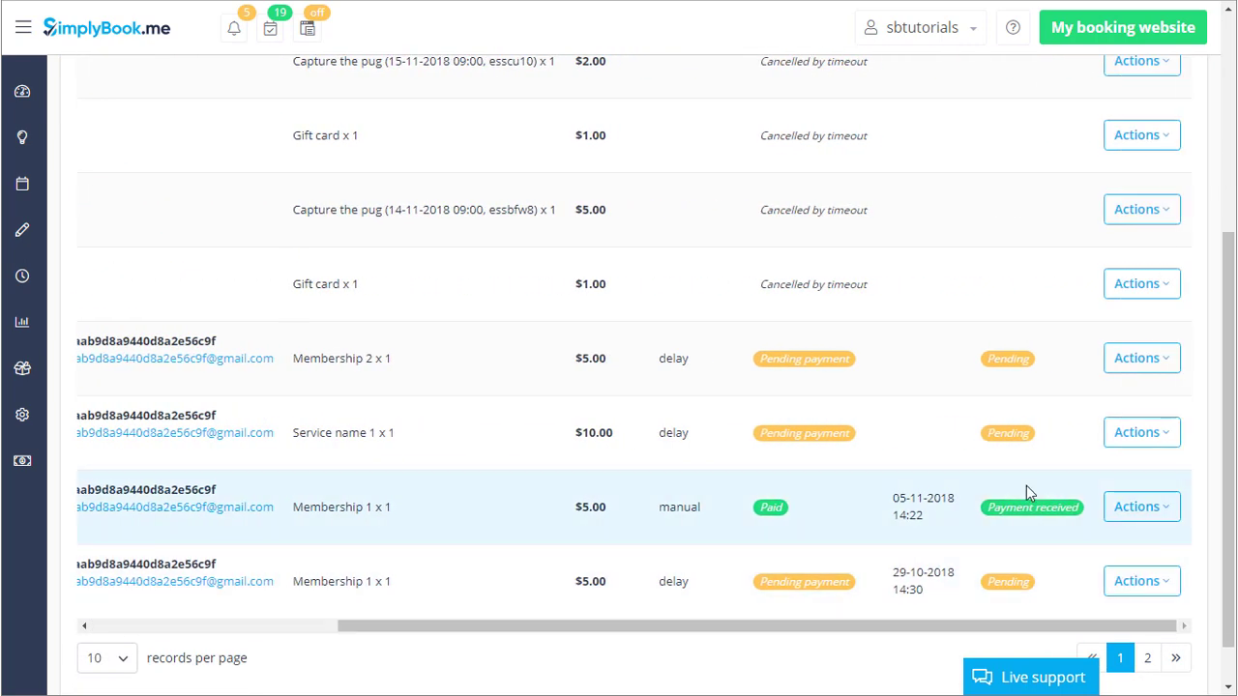
scroll(1025, 488, up, 4)
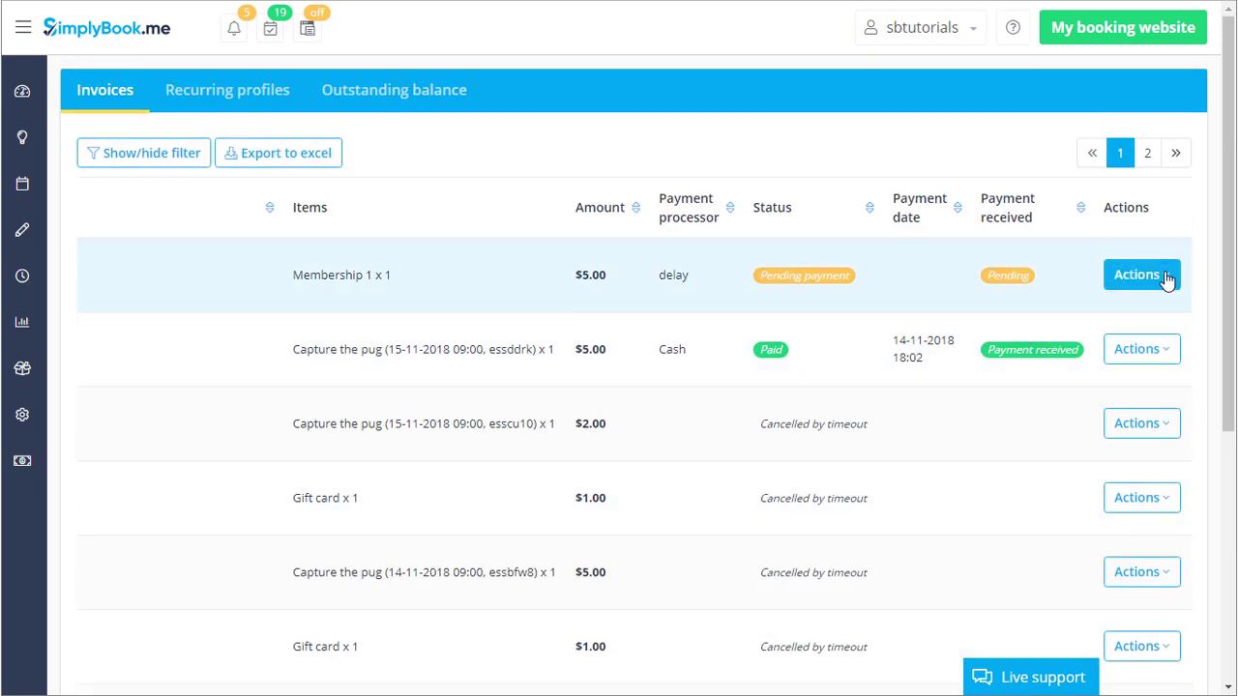
click(1165, 277)
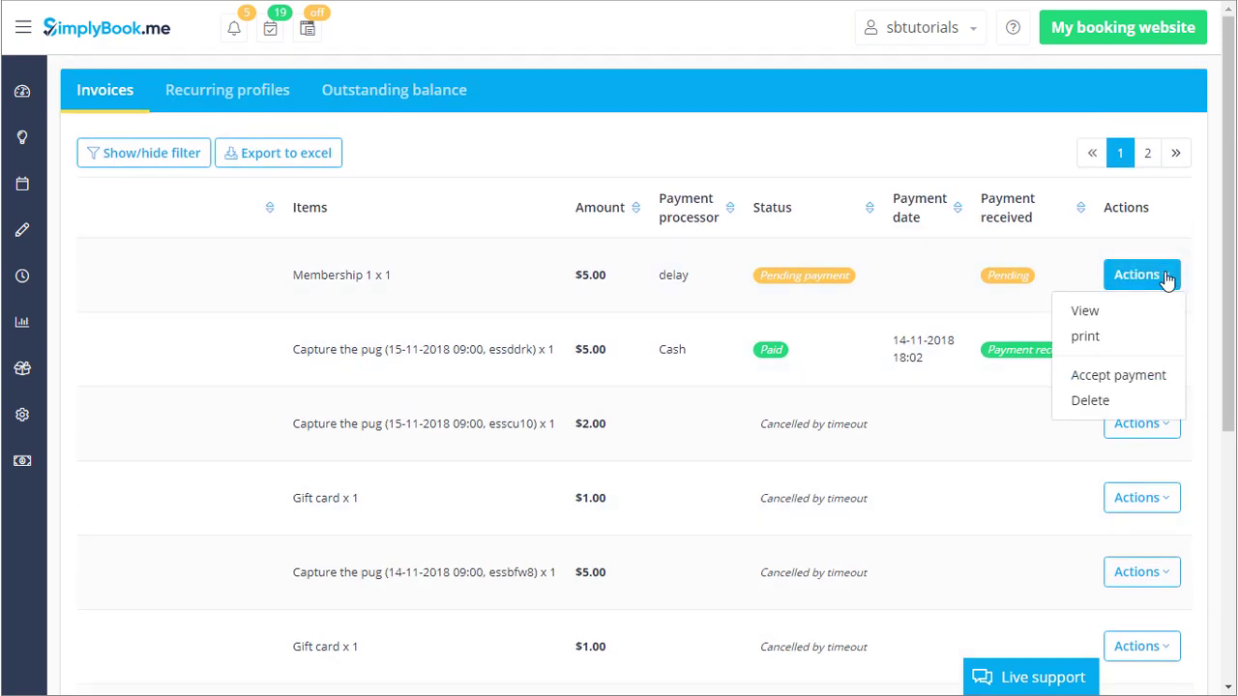
click(1135, 376)
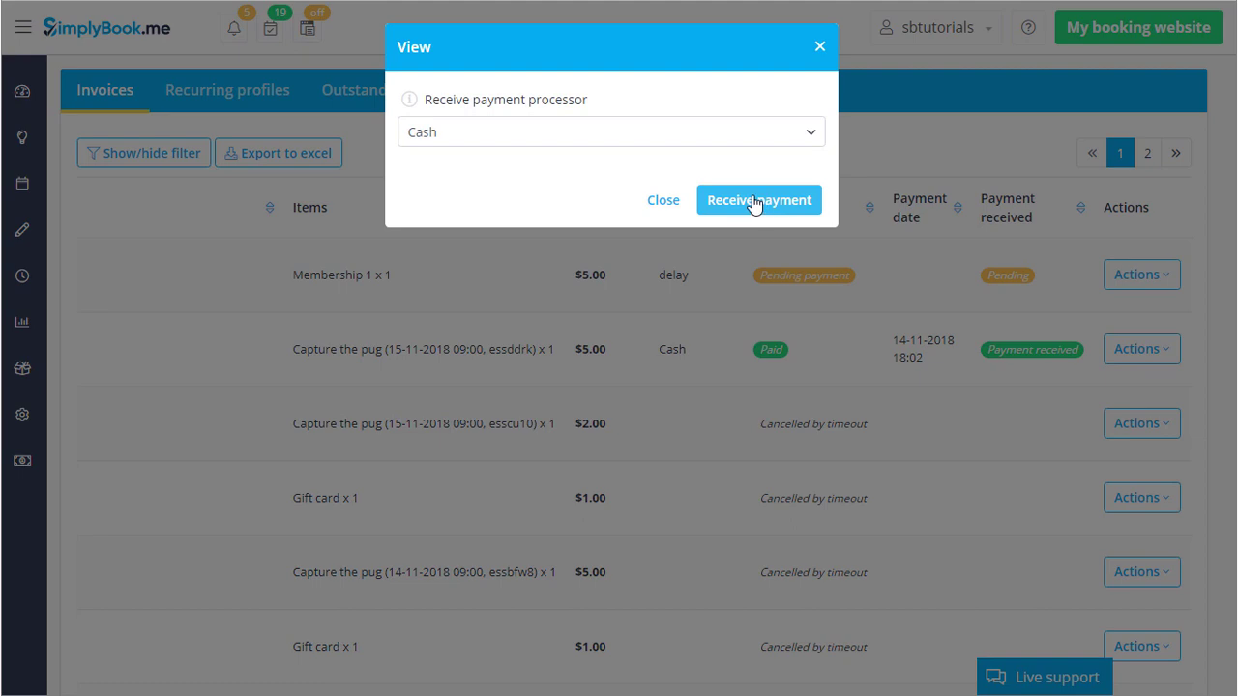
click(755, 201)
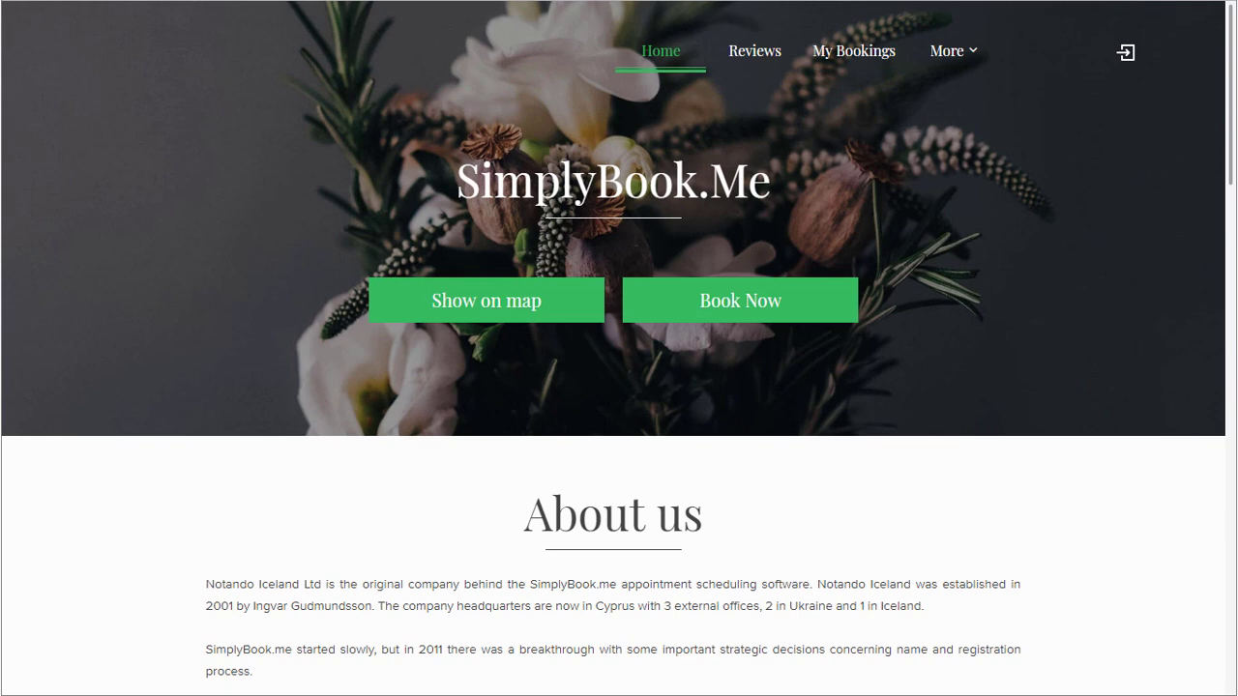
Try to book the Hour tour at Downtown for 23-11-2018 at 17:00 on the booking website, and decline buying a membership
click(724, 316)
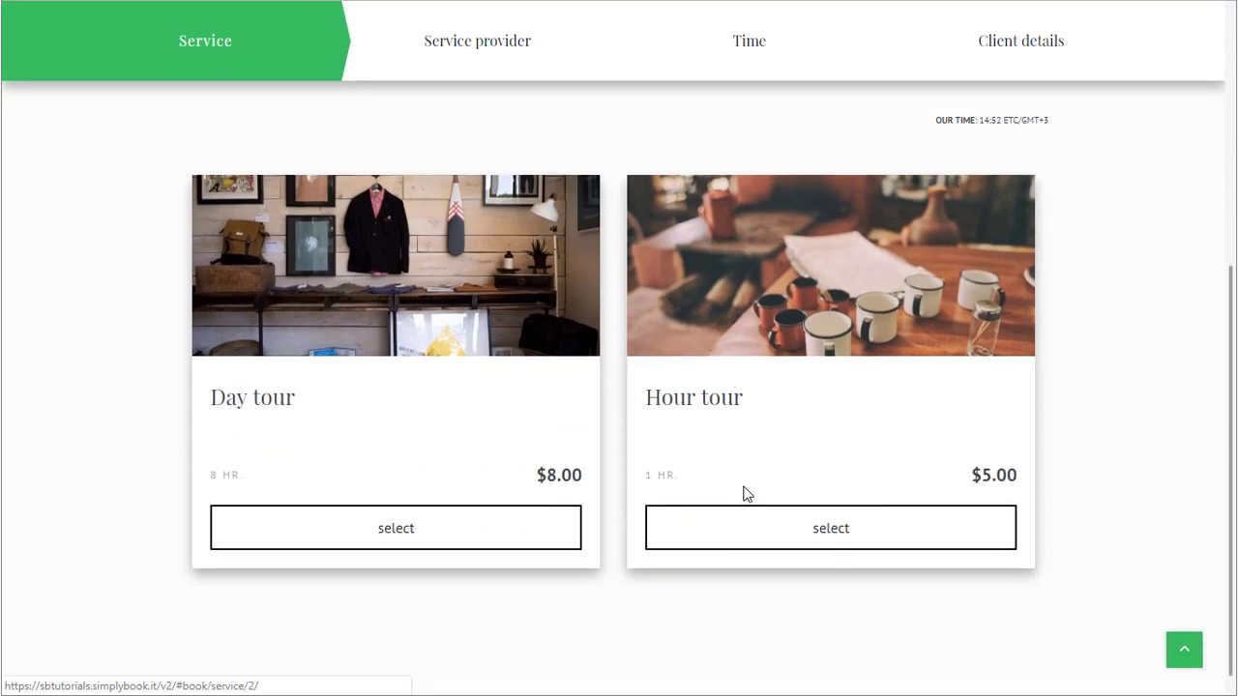
click(745, 528)
click(743, 593)
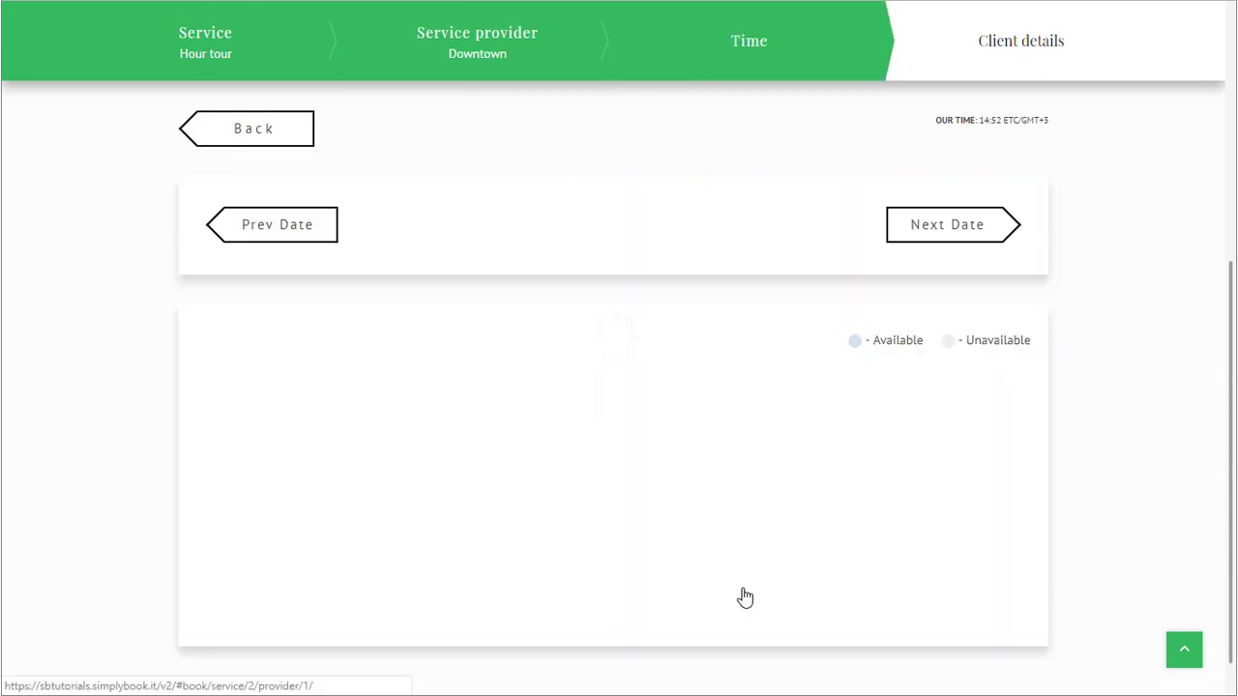
scroll(742, 587, down, 2)
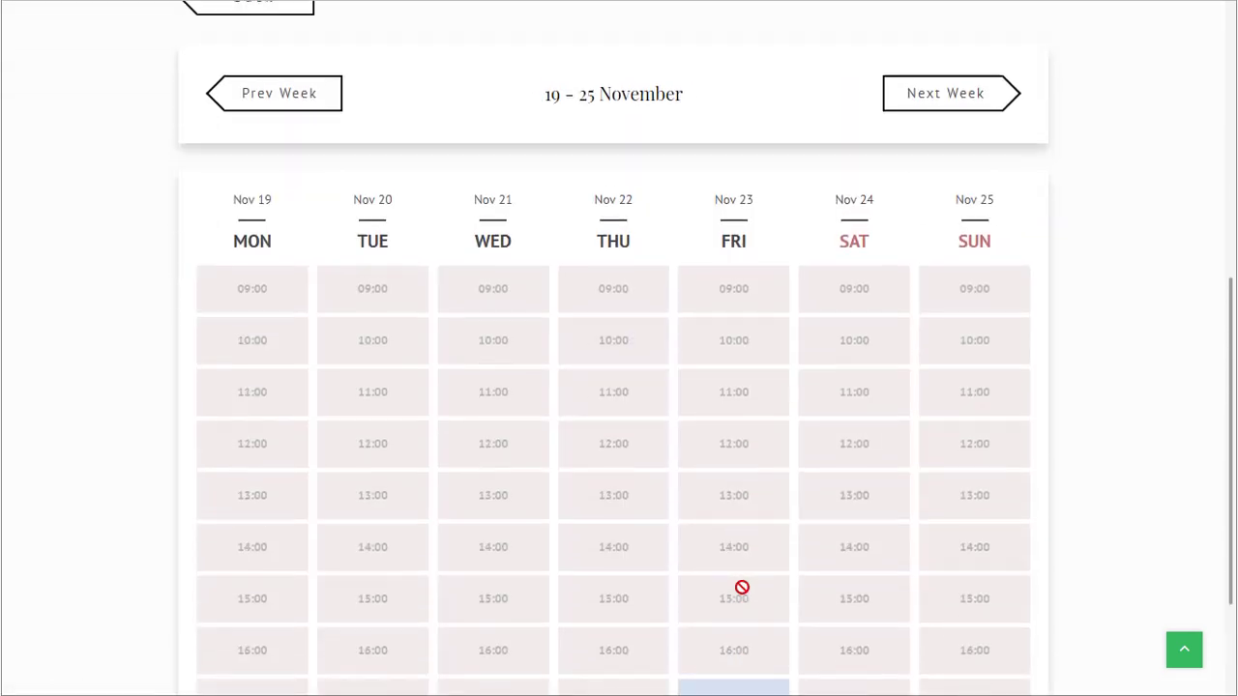
scroll(742, 586, down, 3)
click(731, 531)
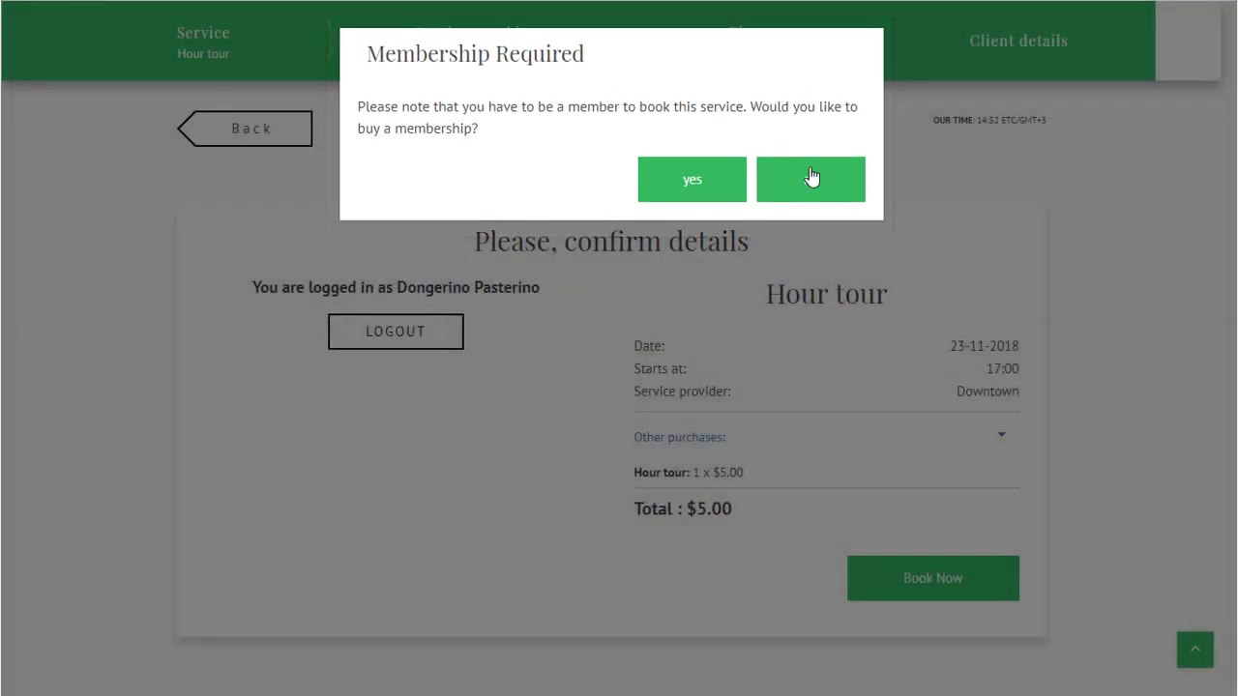
click(810, 182)
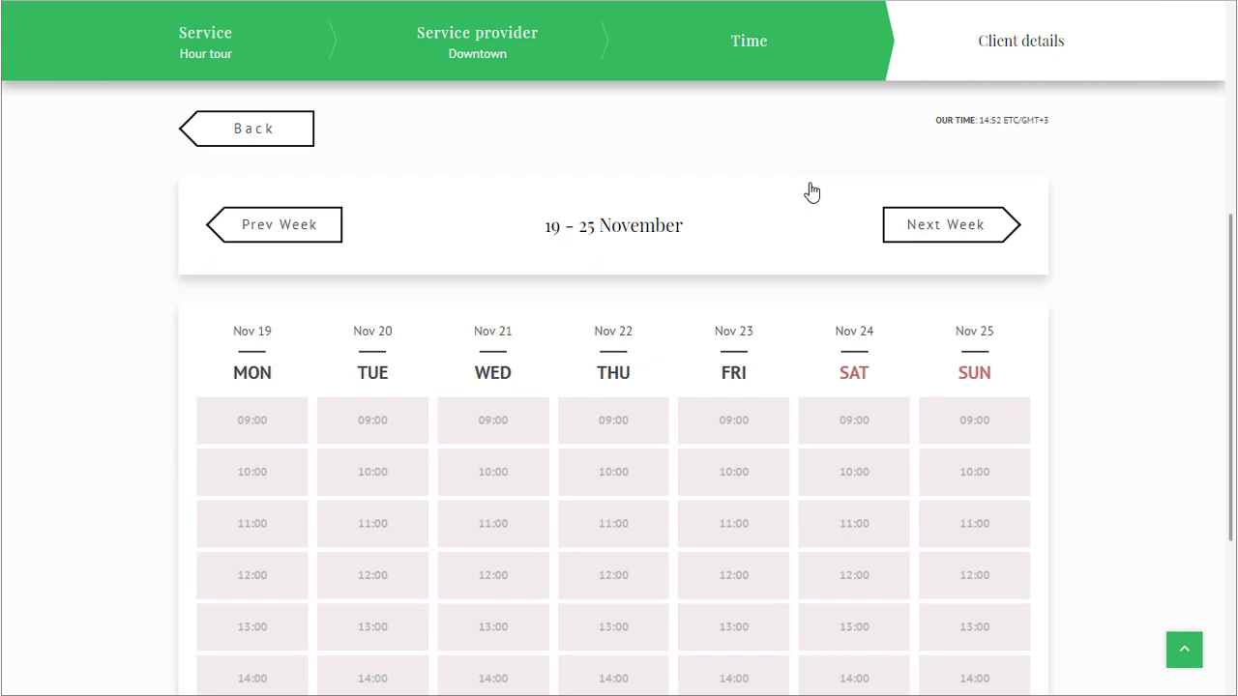
Look through the membership plans on the booking website and check the client's purchased plans
scroll(811, 190, up, 5)
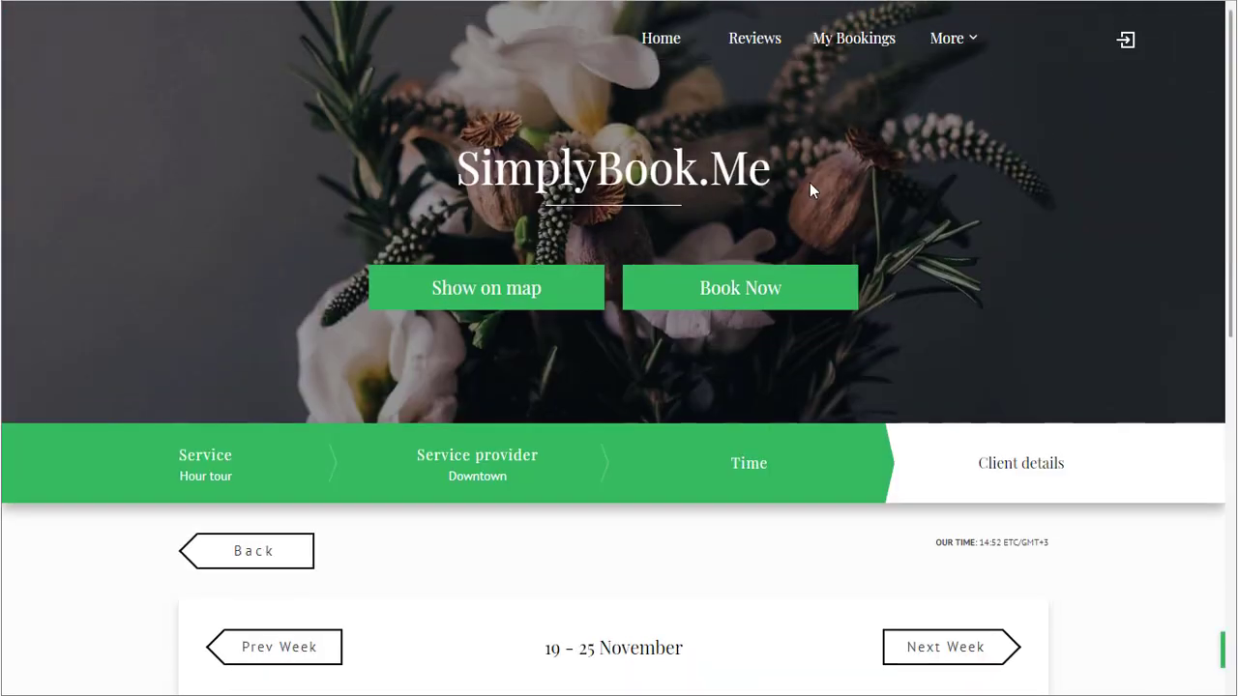
mouse_move(969, 50)
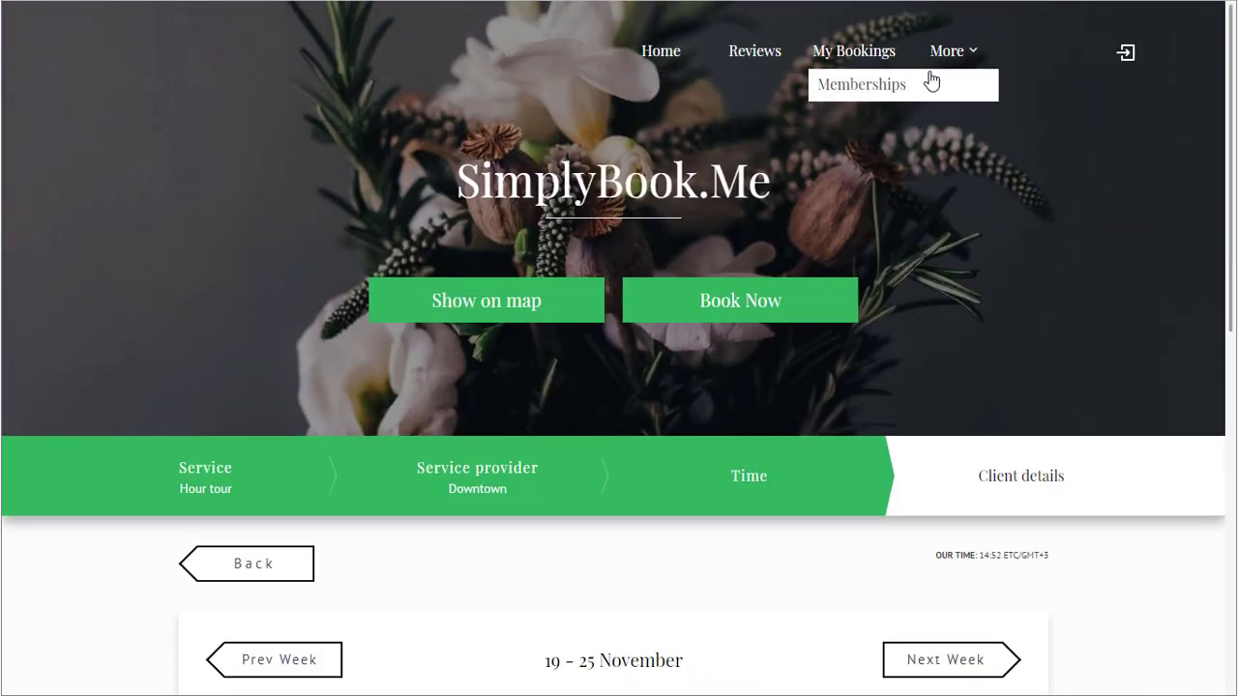
click(934, 83)
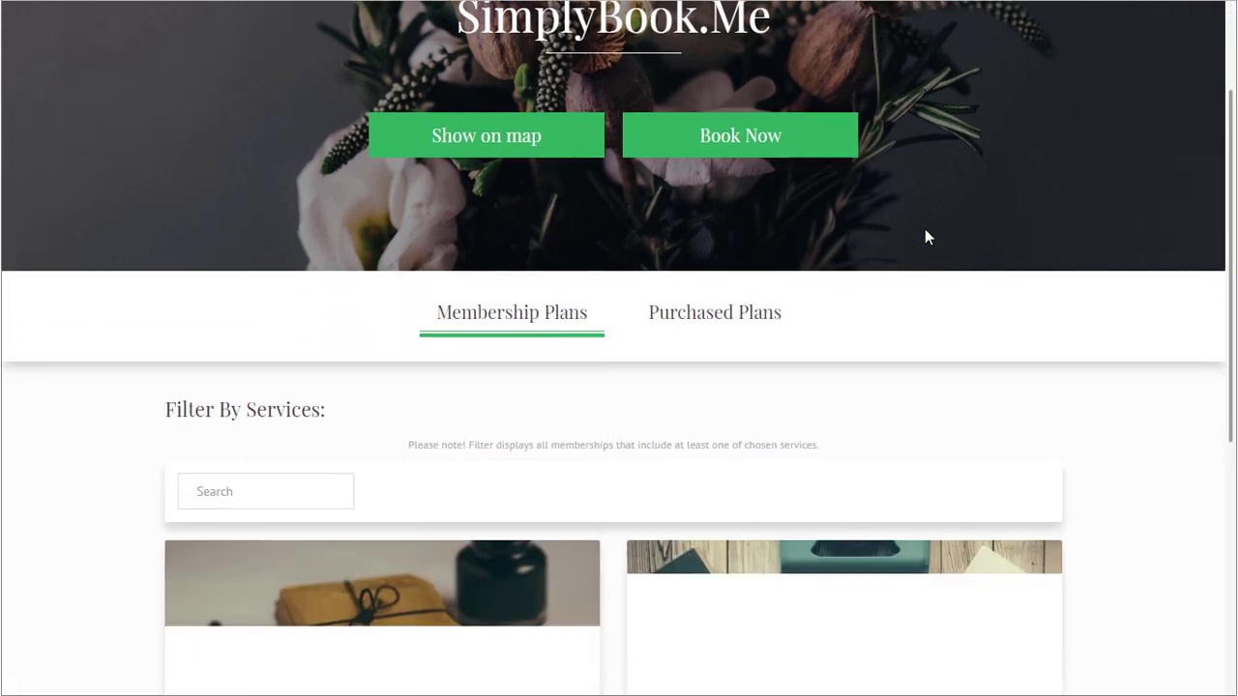
scroll(924, 232, down, 4)
scroll(925, 236, up, 2)
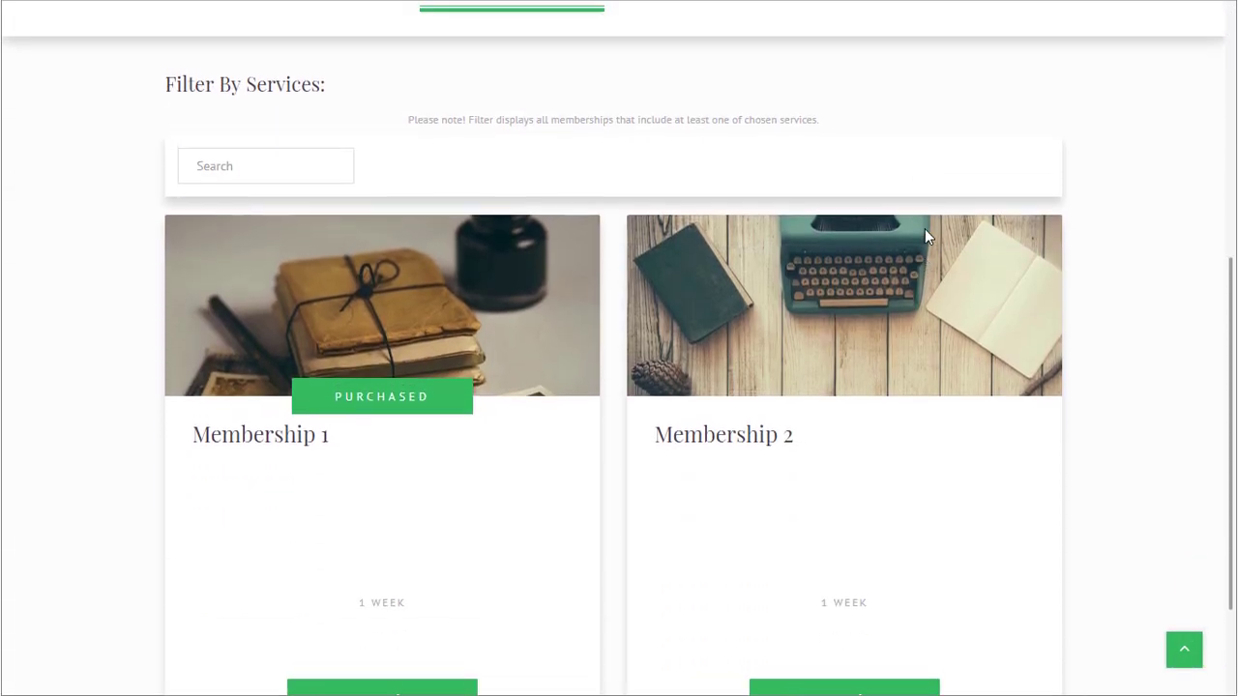
click(749, 55)
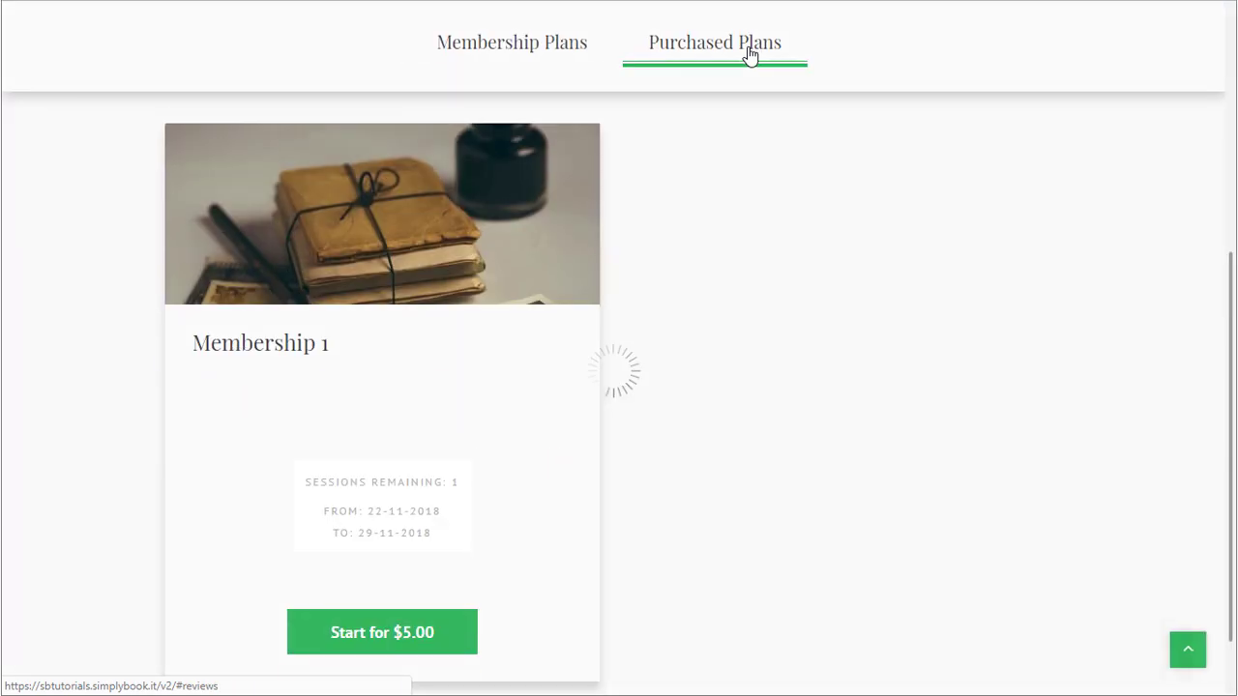